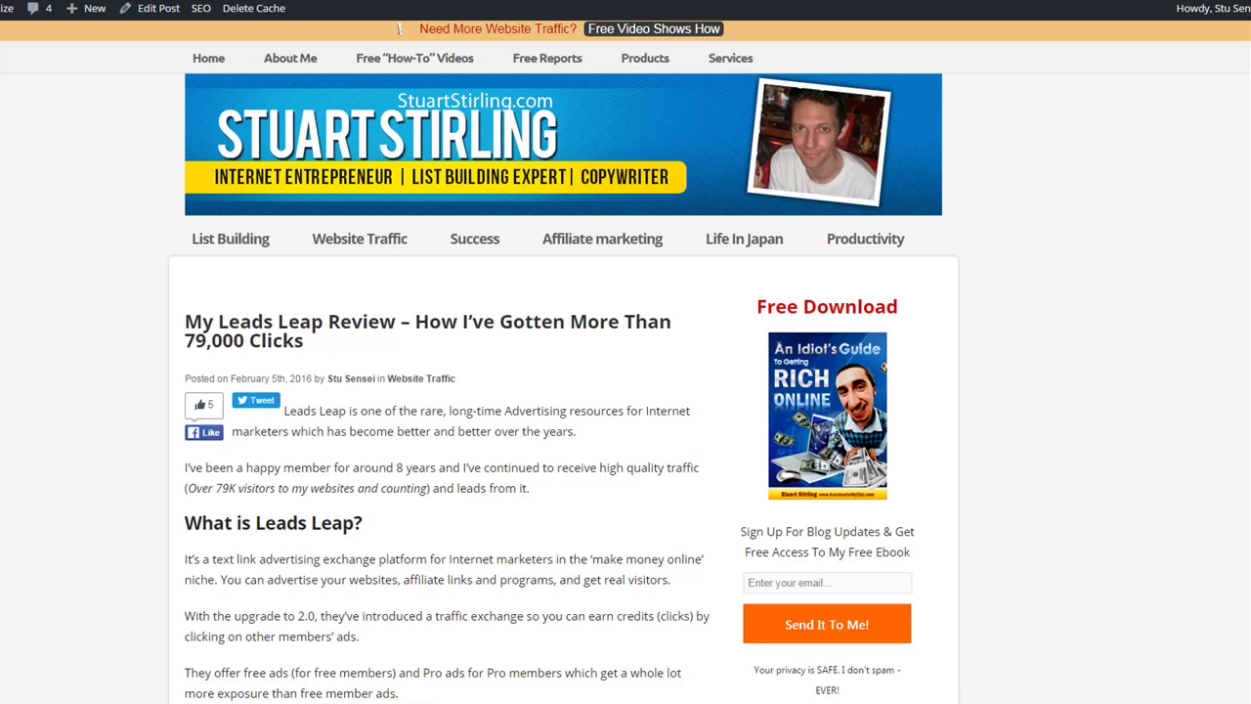
Scroll through the LeadsLeap Widget settings page and its live ad preview
scroll(625, 376, "down", 20)
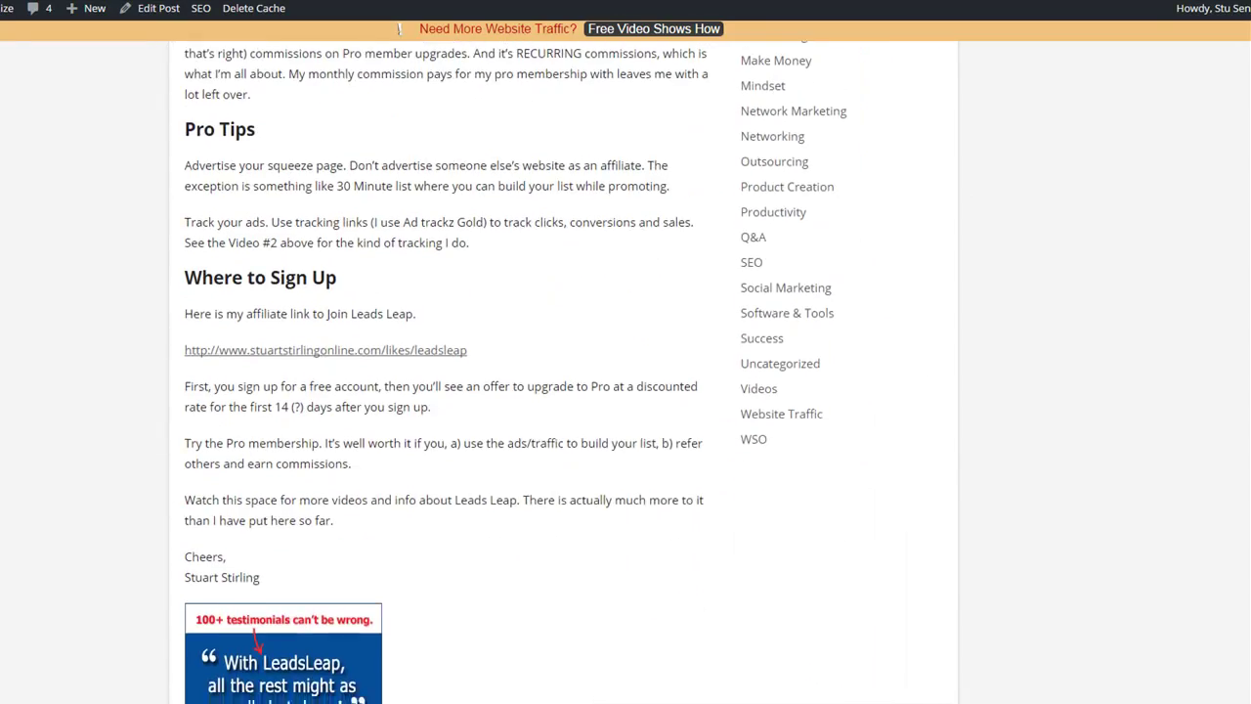
scroll(1119, 323, "down", 10)
scroll(1118, 323, "up", 2)
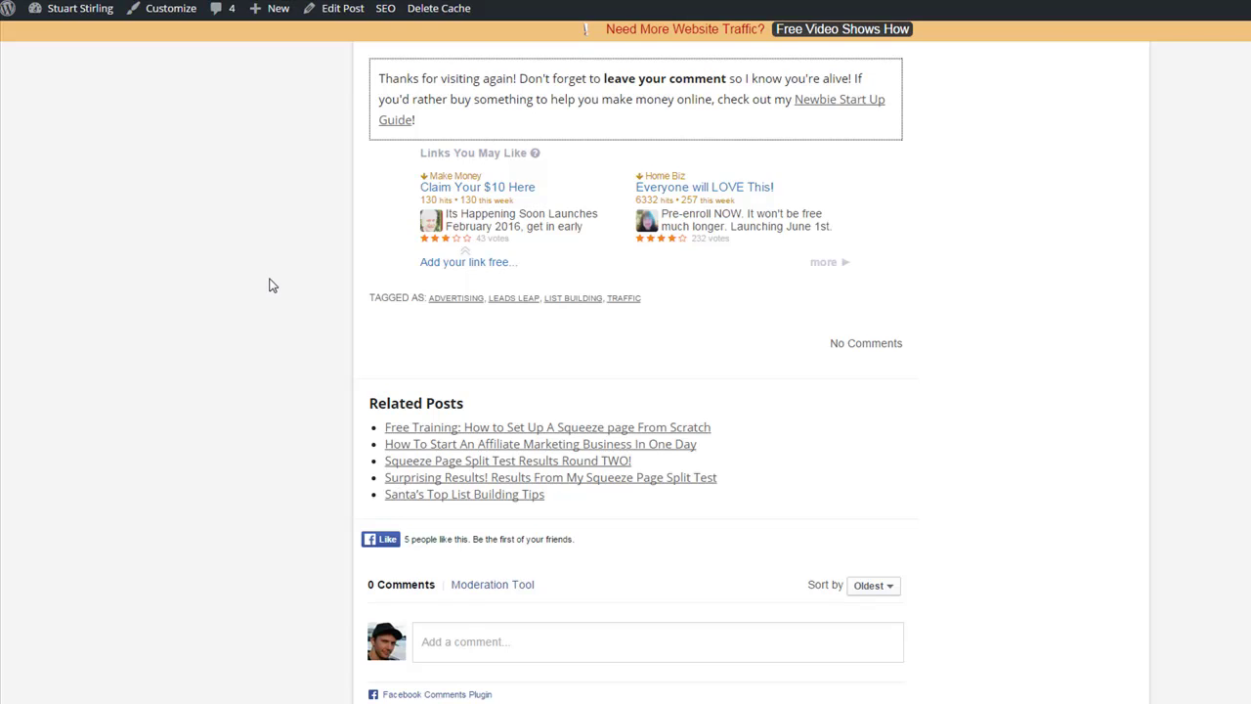
scroll(296, 304, "up", 1)
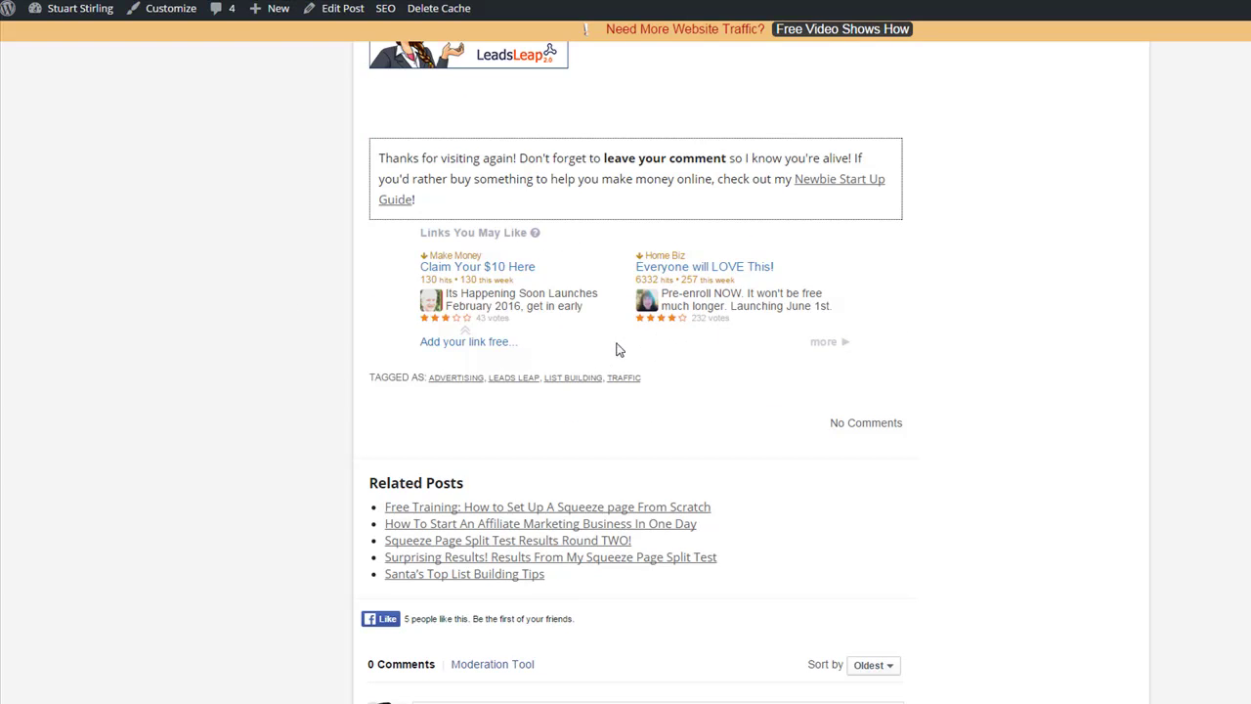
scroll(314, 282, "down", 2)
scroll(314, 281, "up", 1)
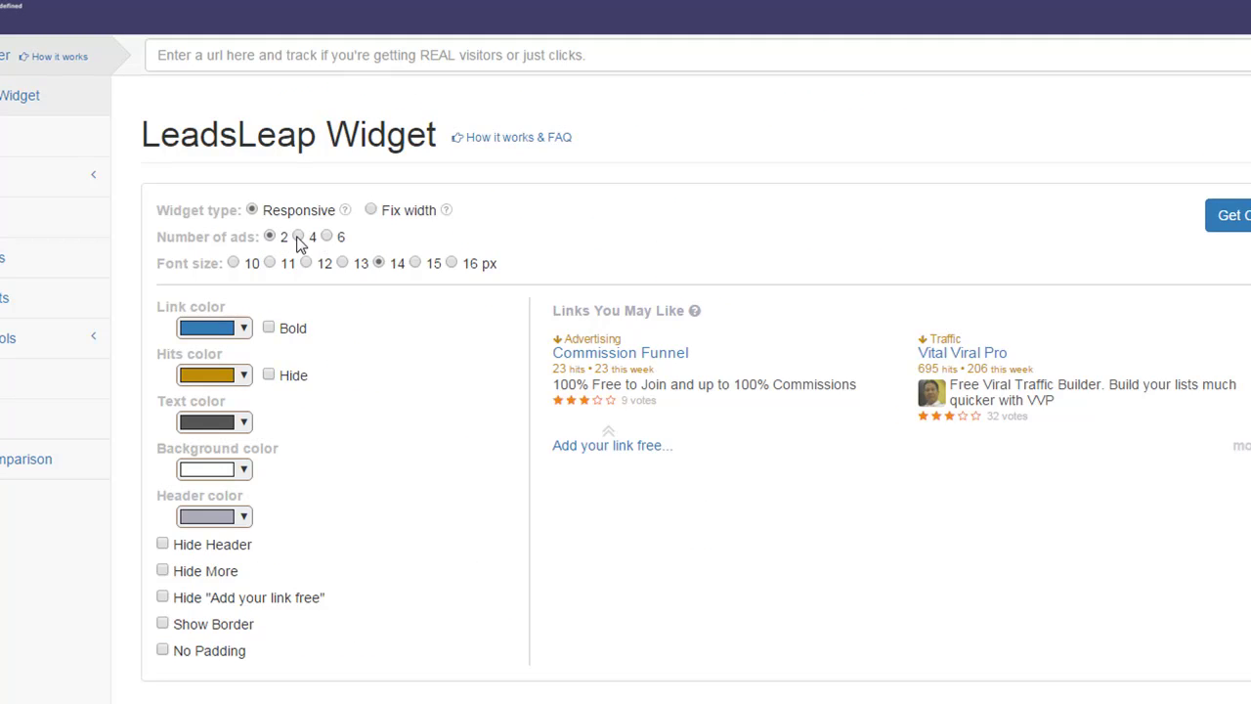
Try 4 and 6 ads in the widget, then return Number of ads to 2
left_click(299, 238)
left_click(327, 237)
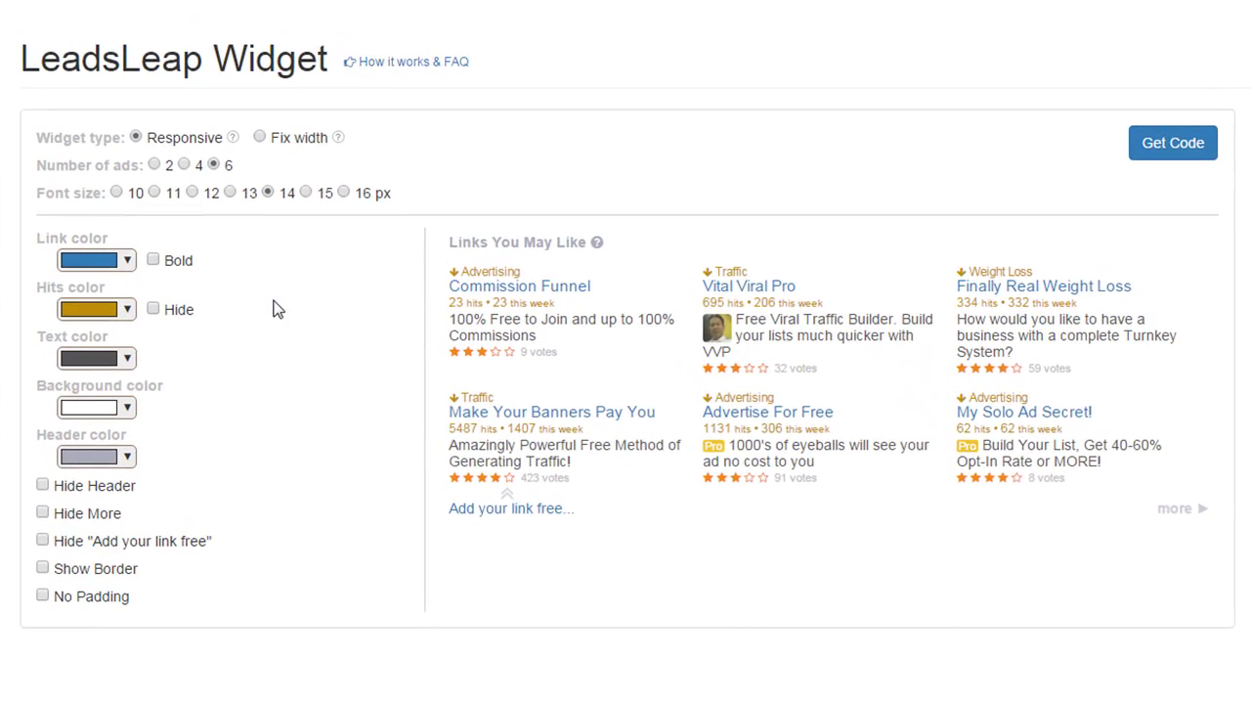
left_click(153, 165)
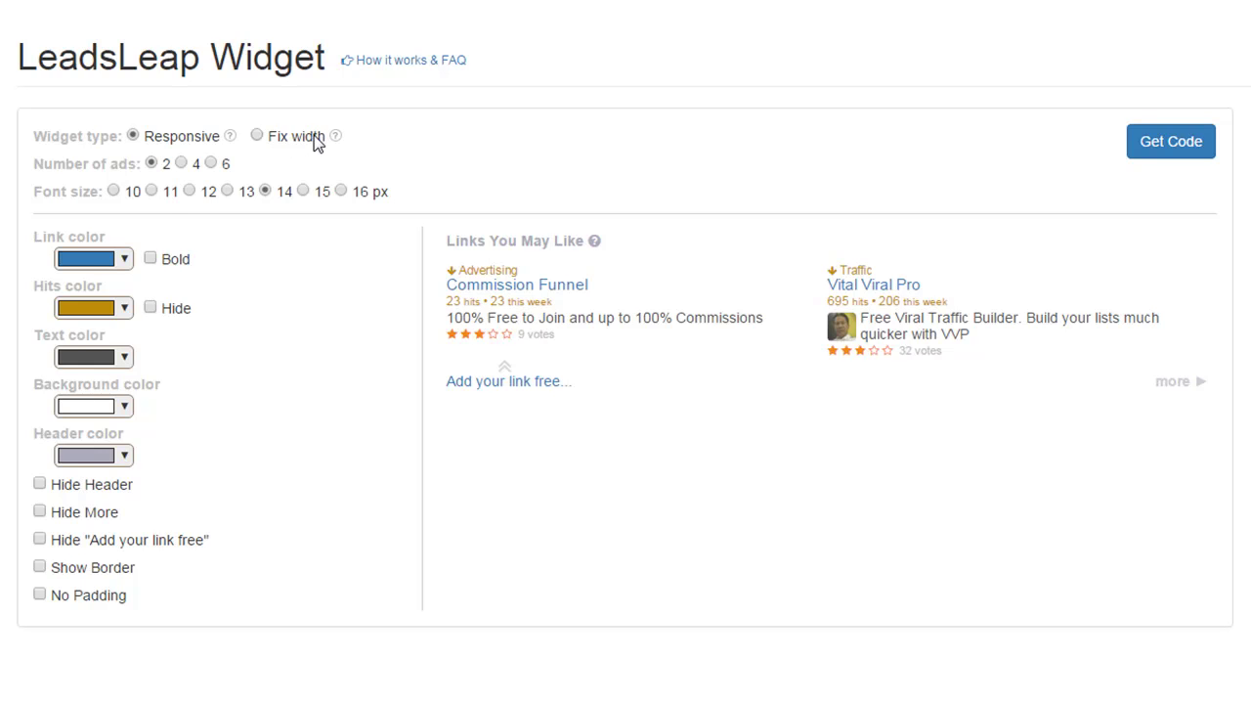
Compare font sizes from 10 px to 16 px and settle on 15 px
left_click(114, 192)
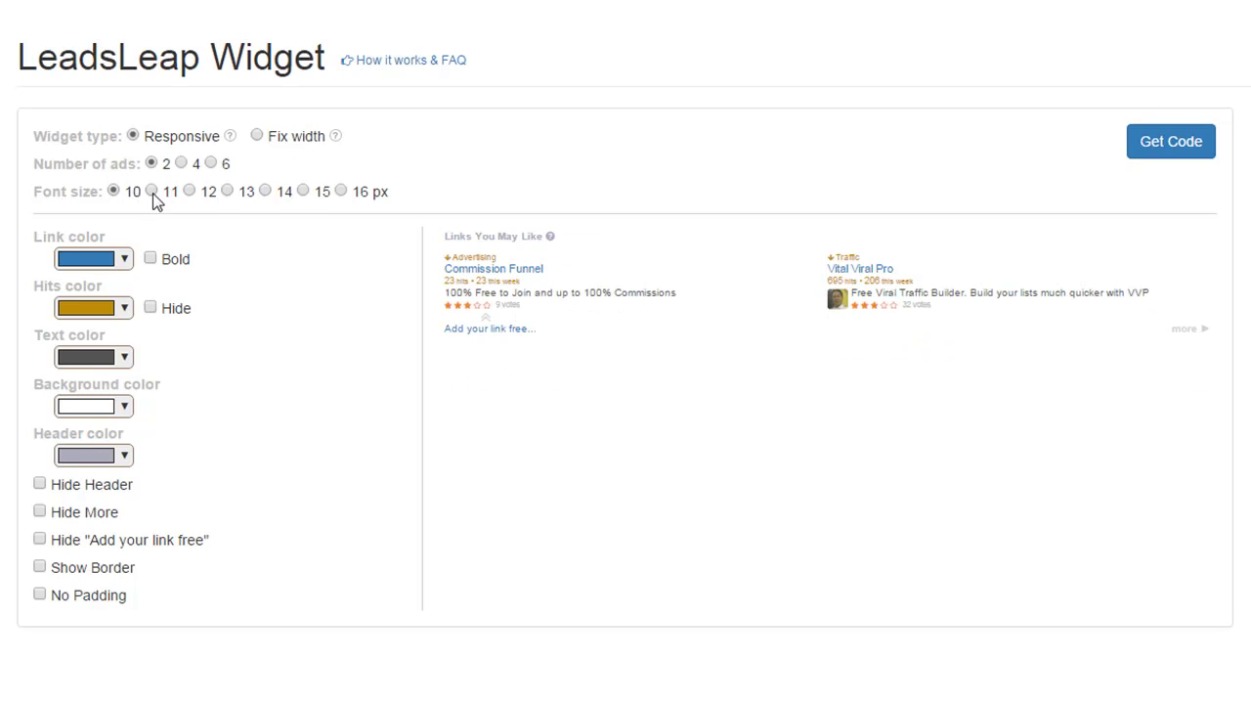
left_click(340, 192)
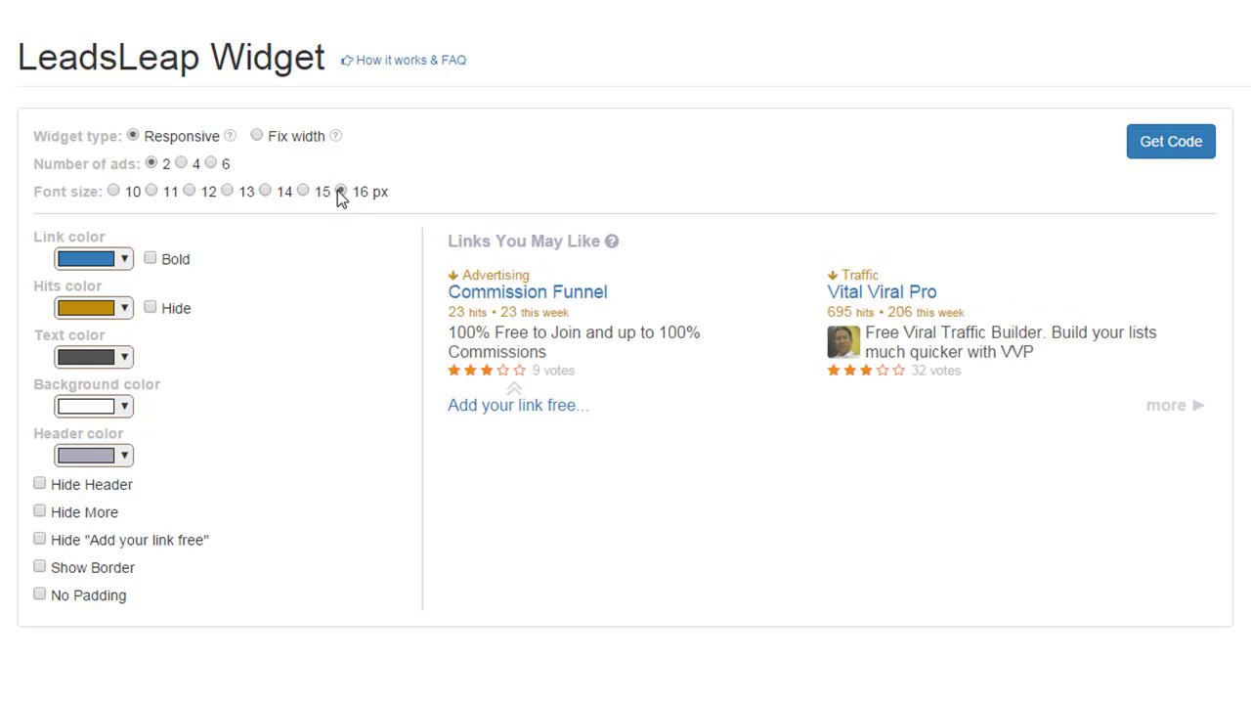
left_click(305, 192)
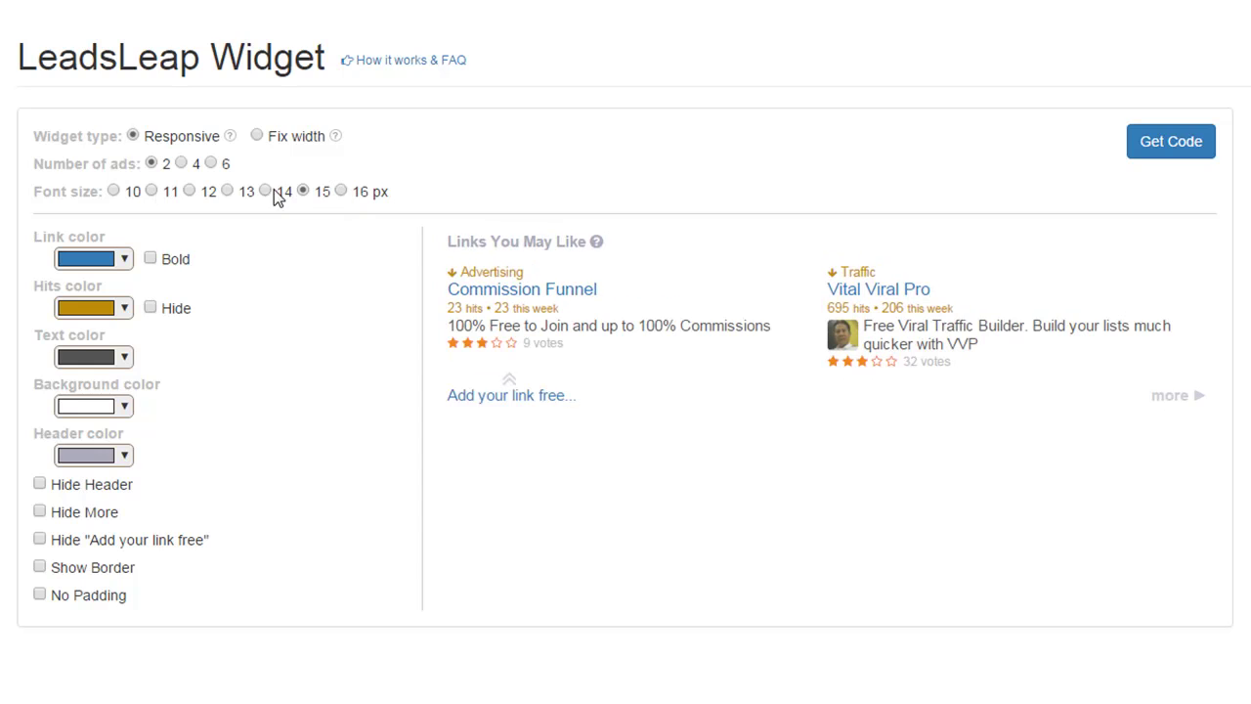
left_click(265, 192)
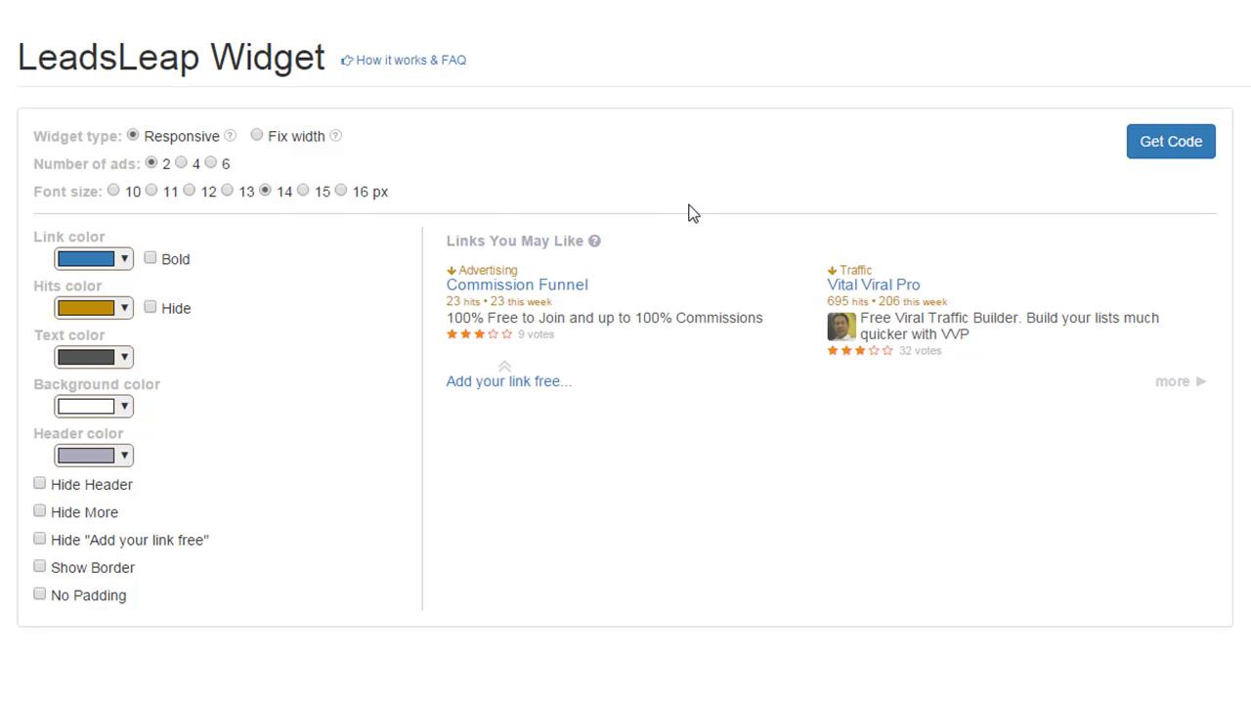
left_click(309, 191)
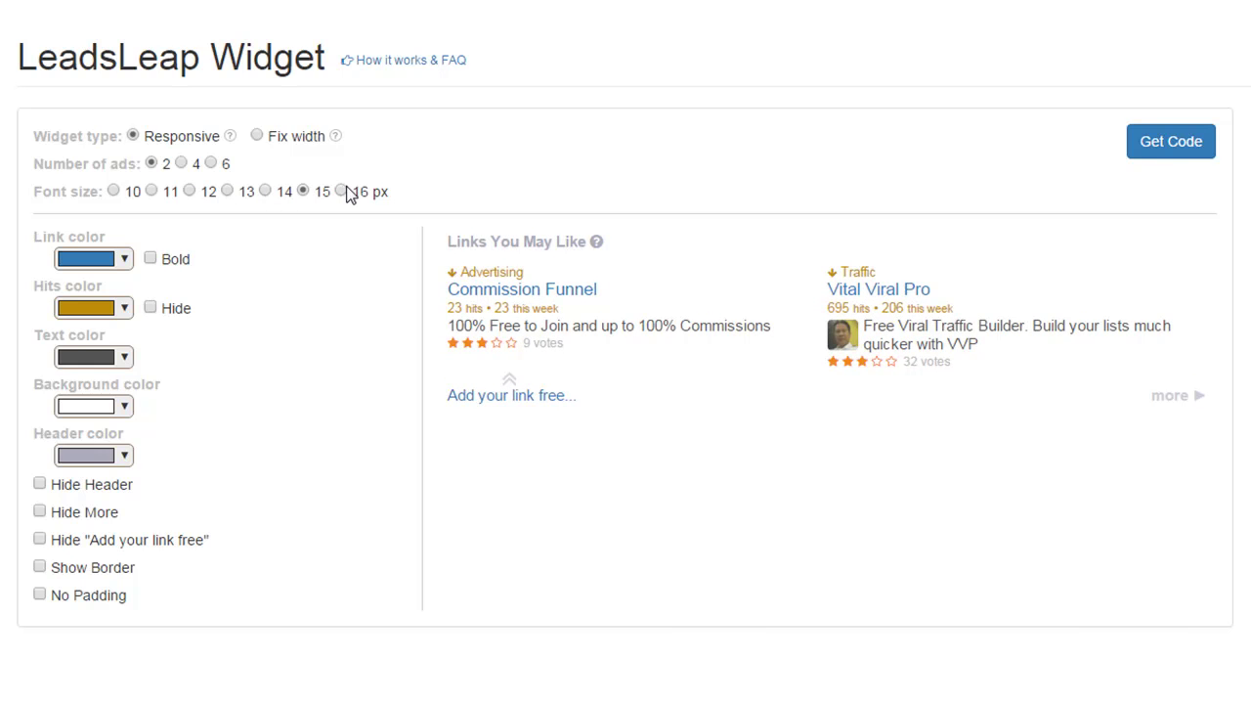
left_click(342, 192)
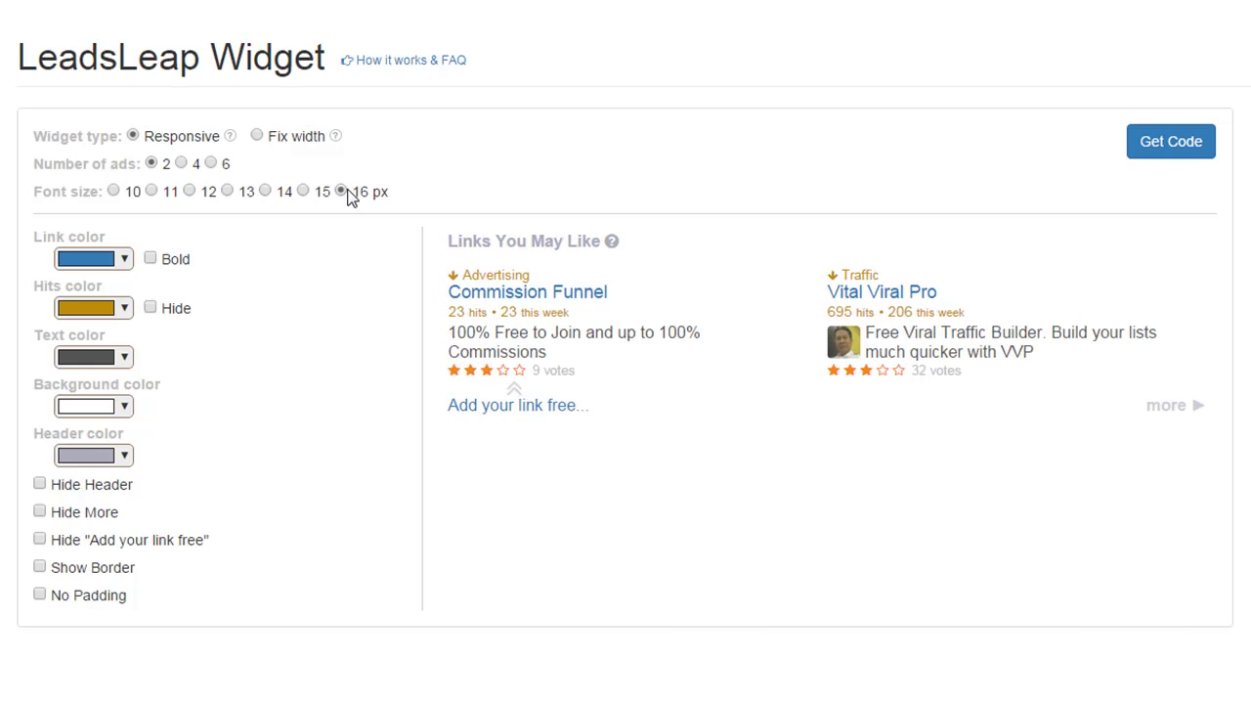
left_click(309, 196)
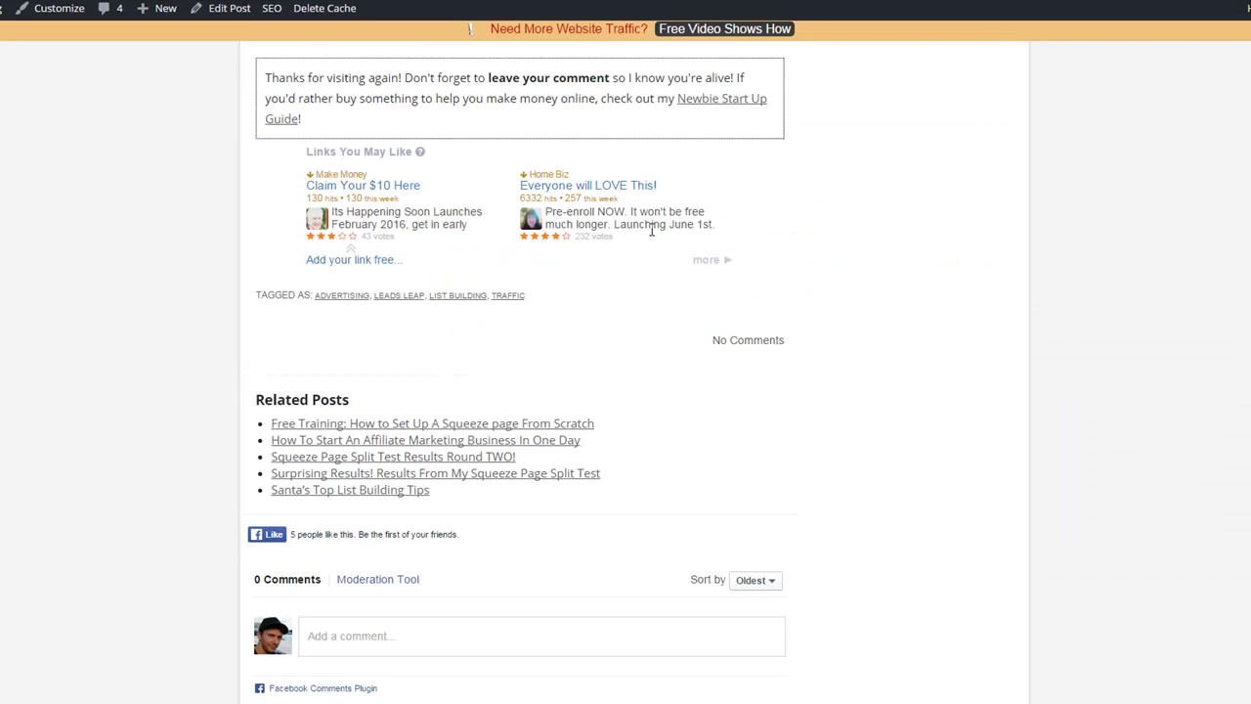
Compare the preview at 14 px font, then keep the font size at 15 px
scroll(654, 235, "up", 2)
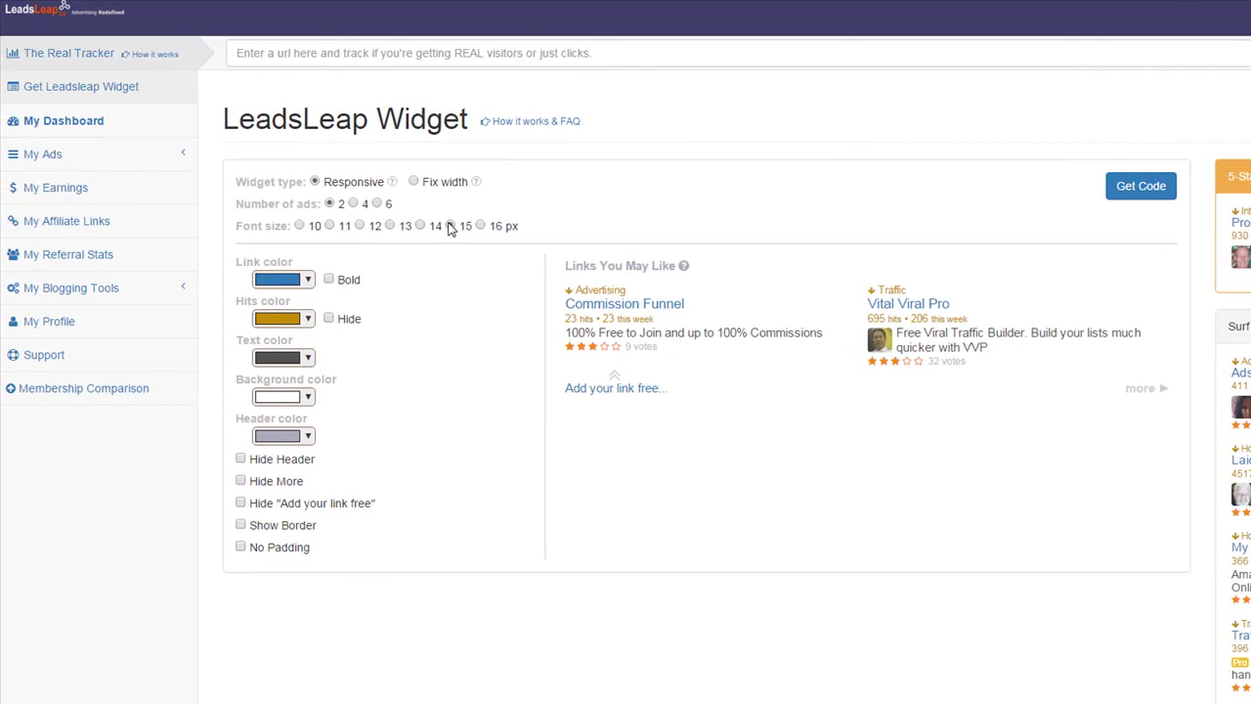
left_click(422, 226)
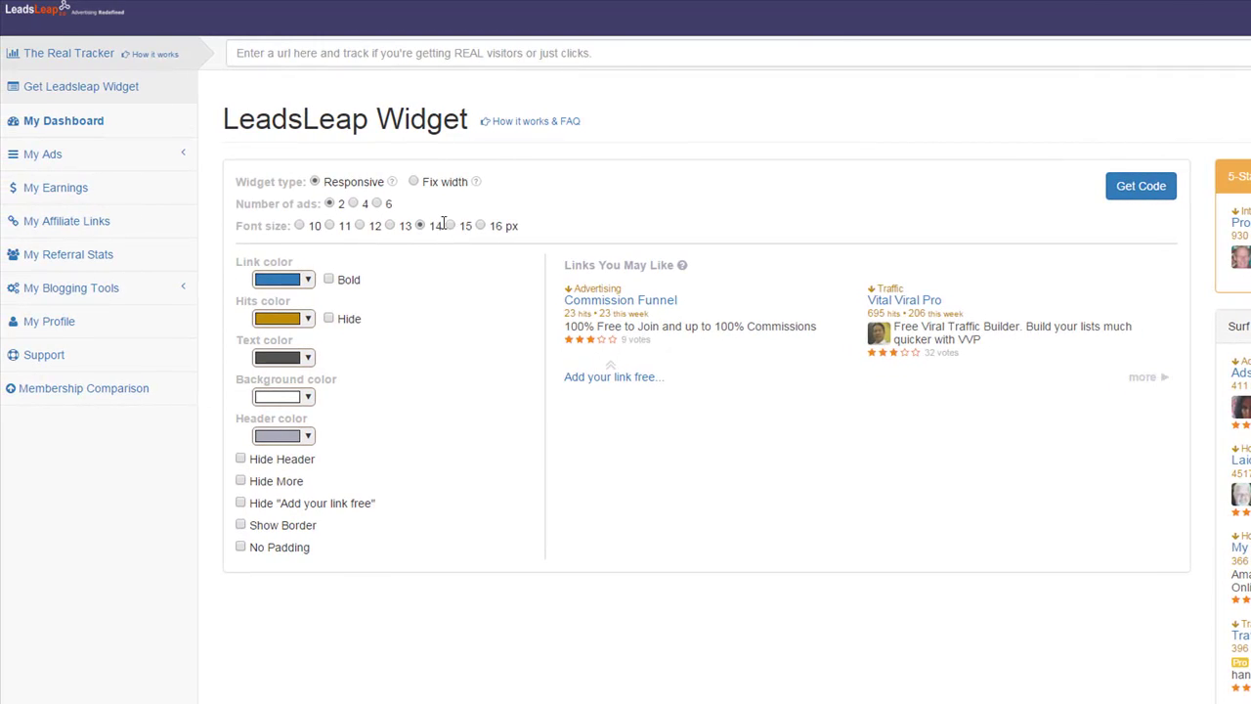
left_click(451, 226)
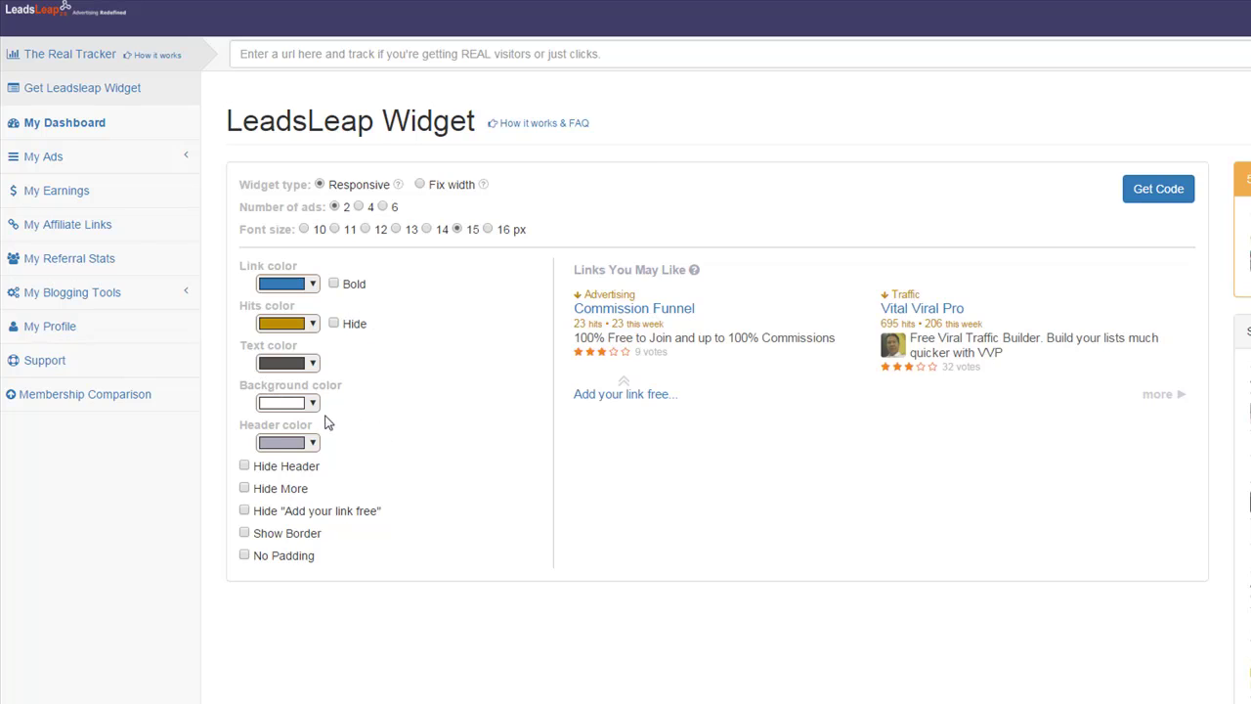
scroll(386, 333, "down", 1)
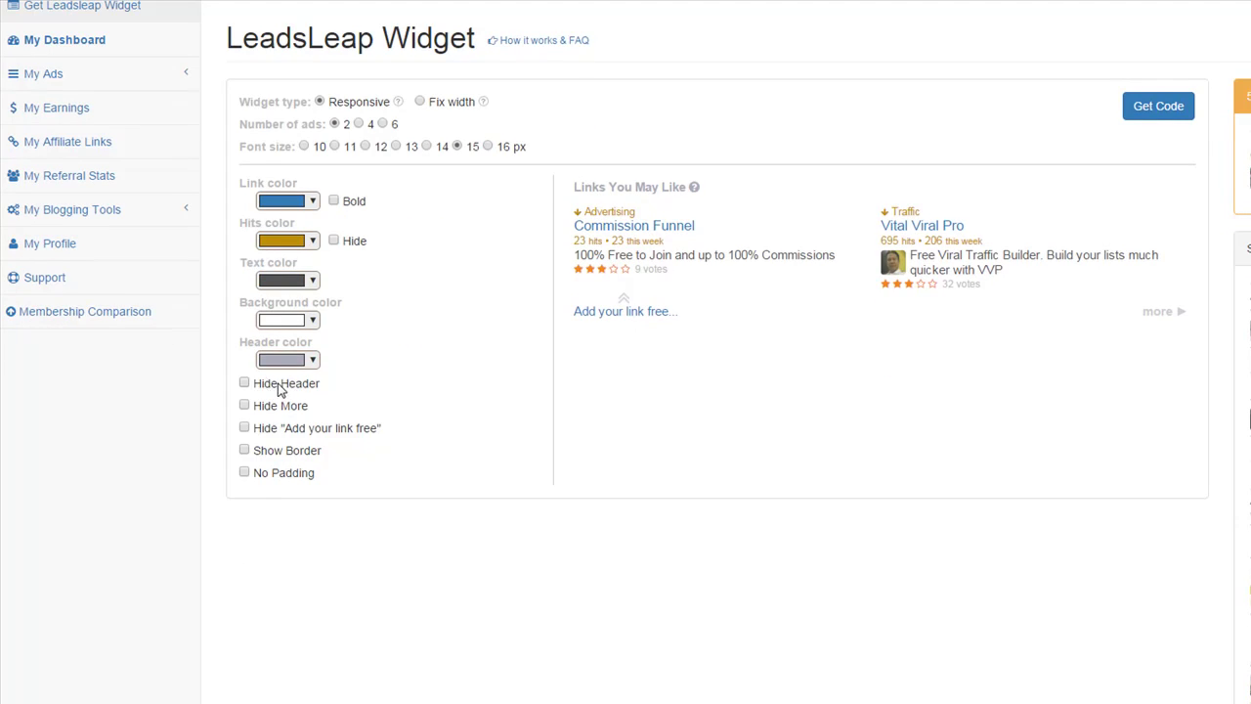
Enable Hide Header to remove the 'Links You May Like' heading from the widget
left_click(245, 384)
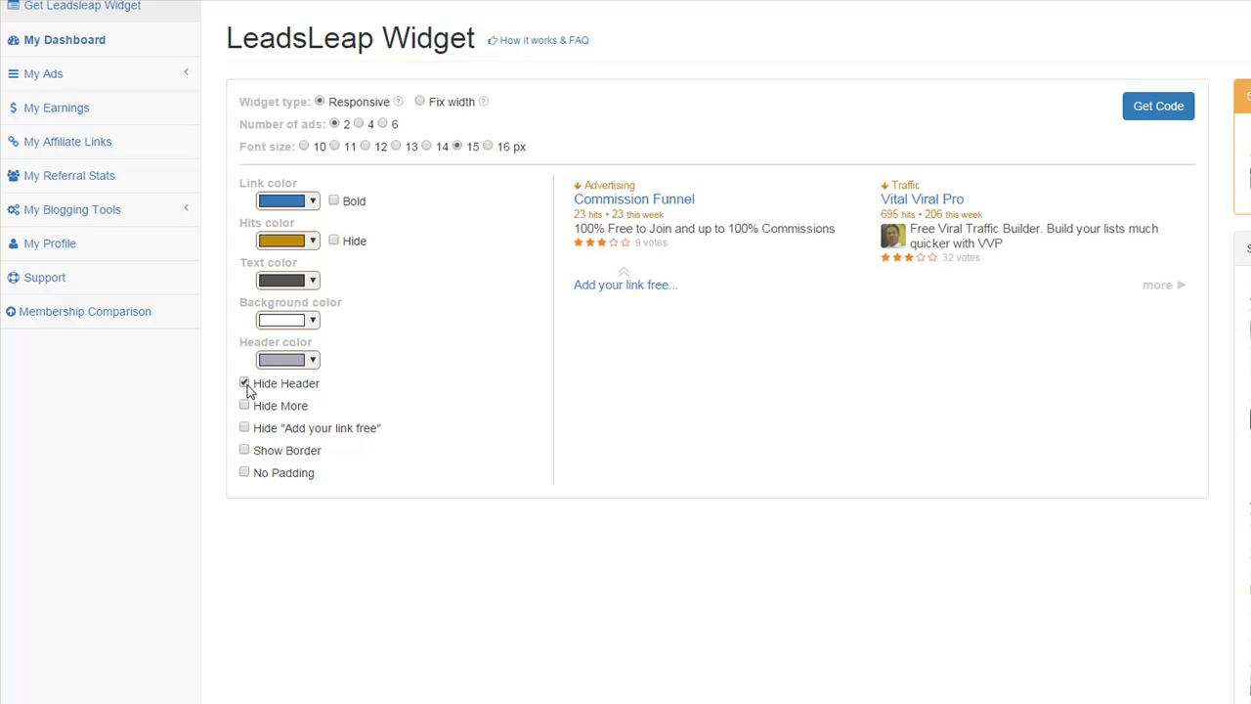
left_click(245, 385)
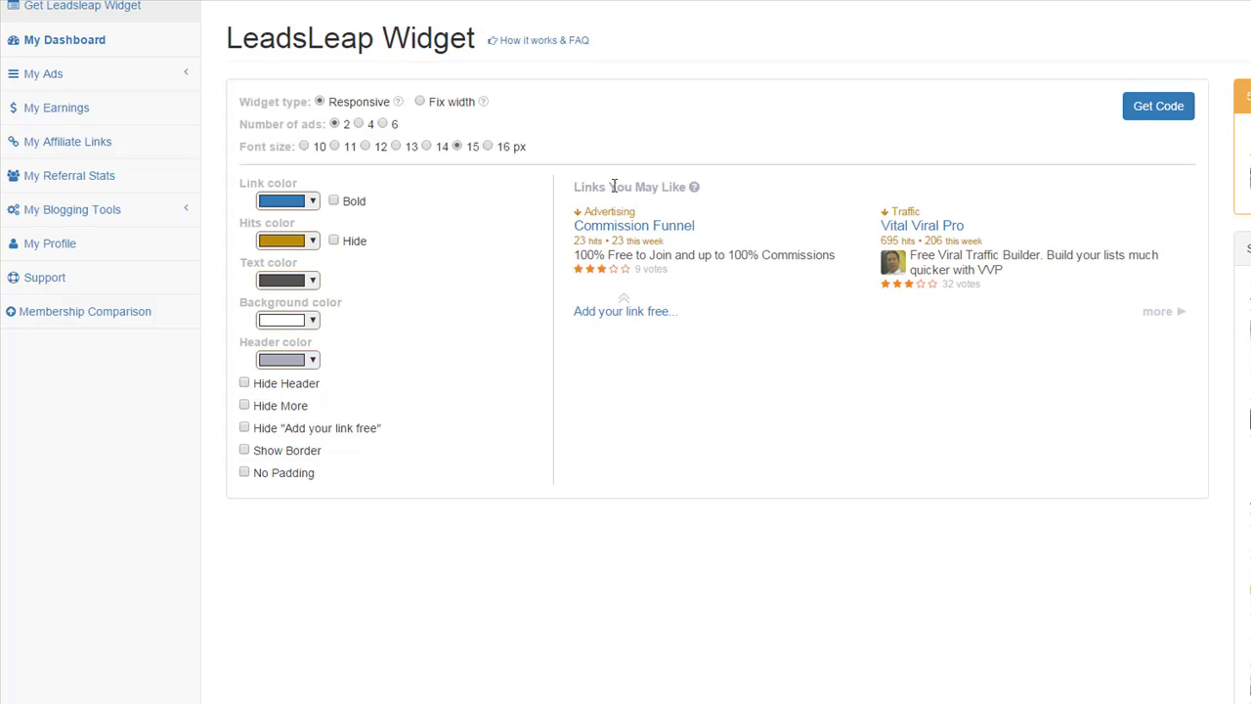
left_click_drag(701, 186, 478, 218)
left_click(245, 384)
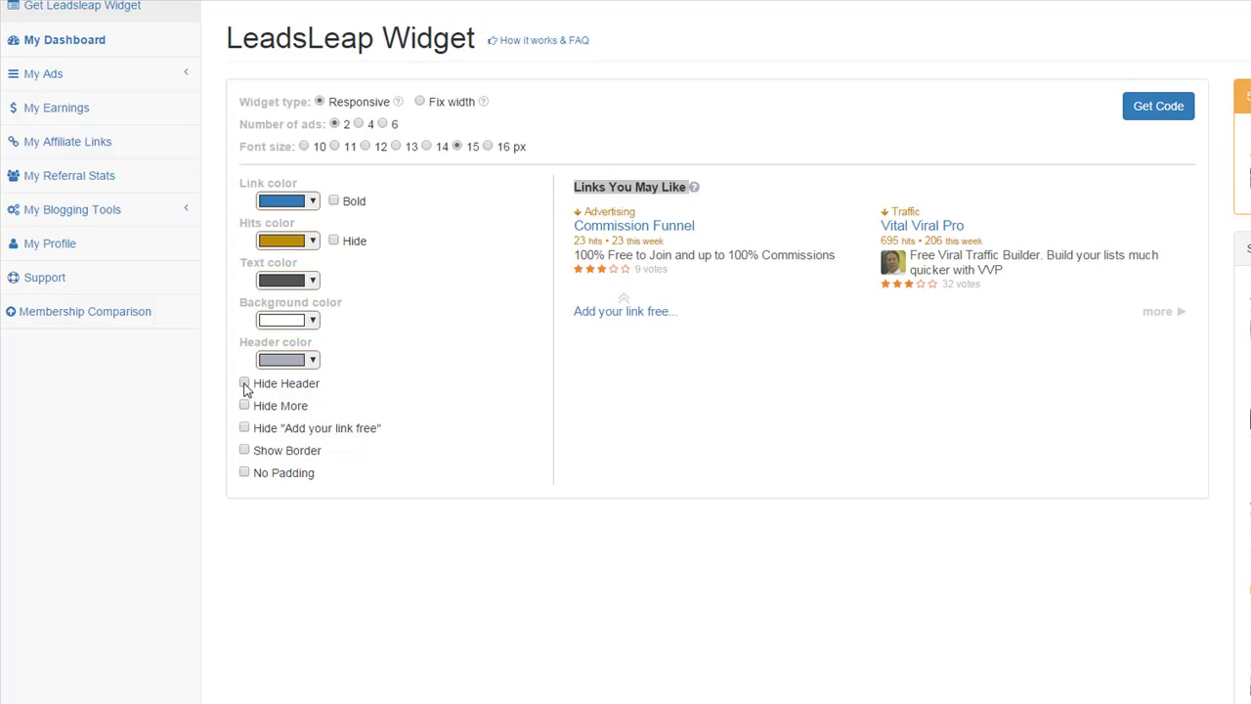
Try Hide More, Hide 'Add your link free' and Show Border, leaving all three off
left_click(244, 406)
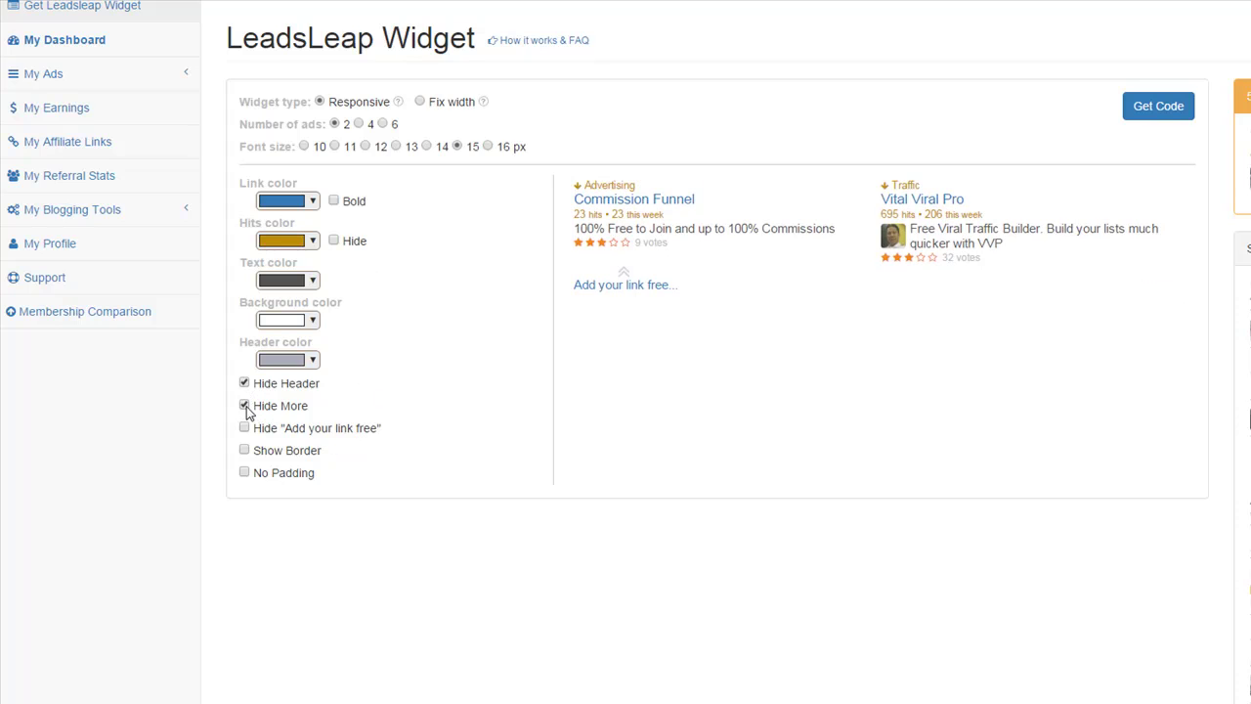
left_click(245, 406)
left_click(245, 428)
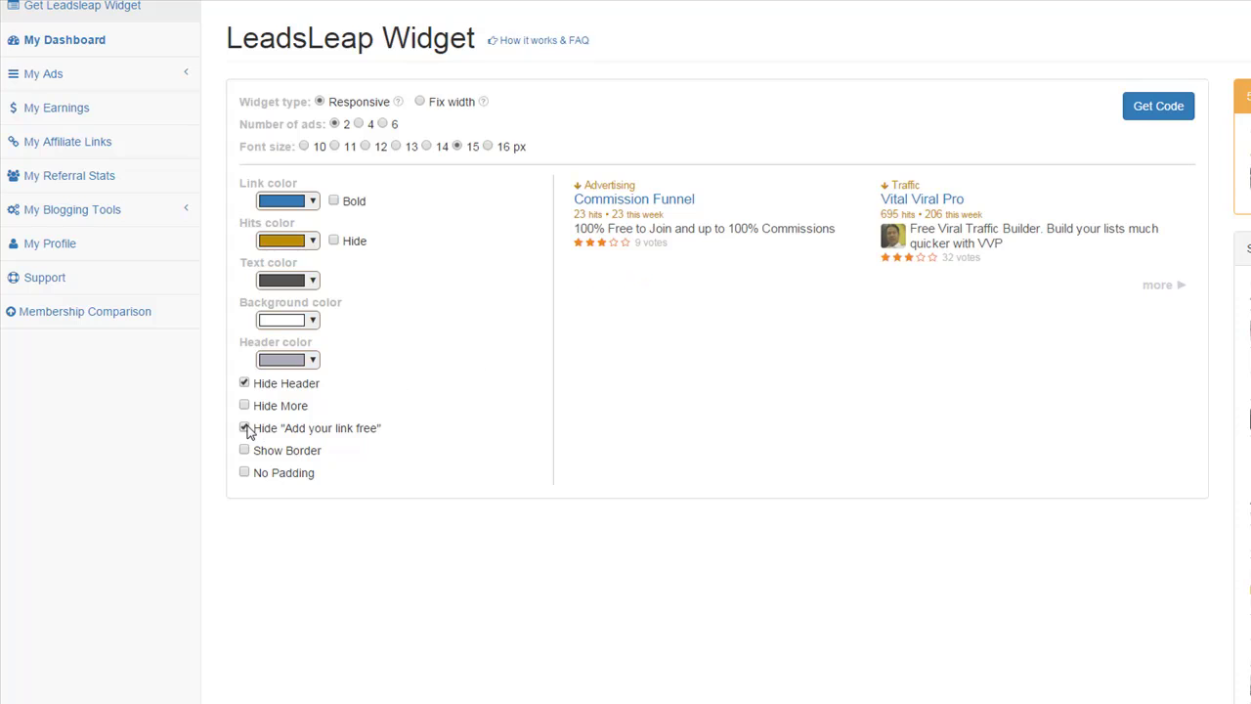
left_click(245, 428)
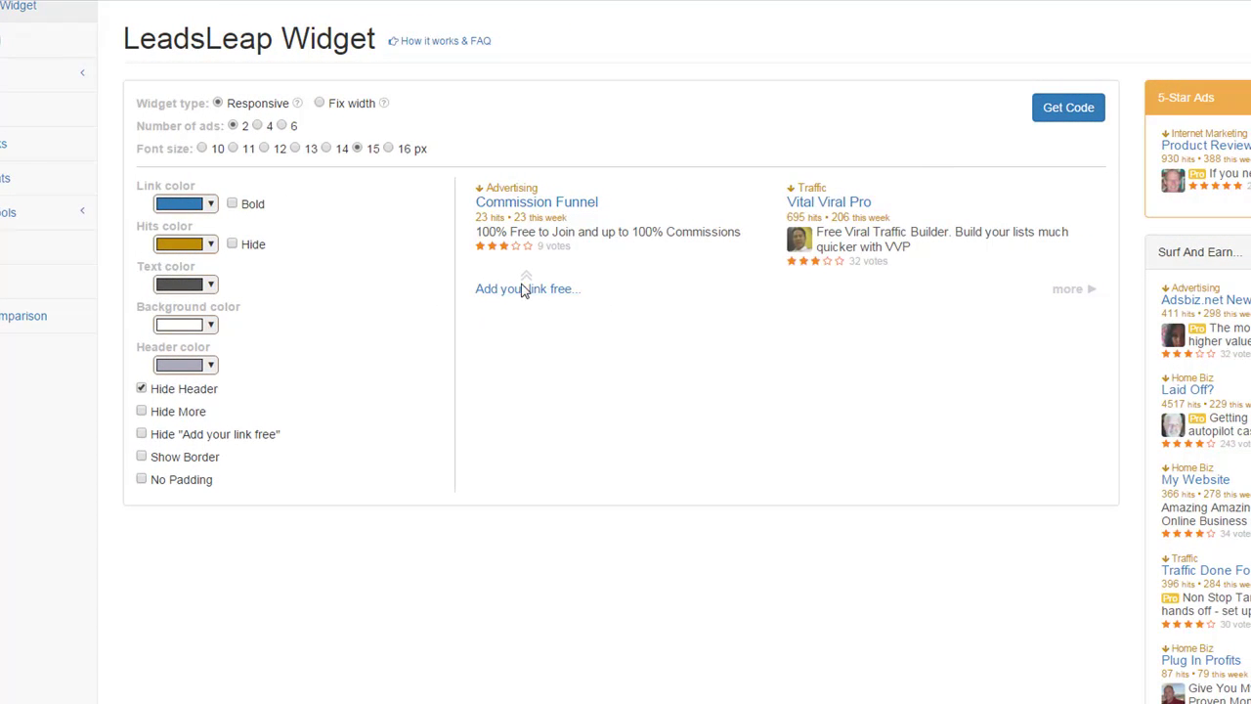
left_click(550, 205)
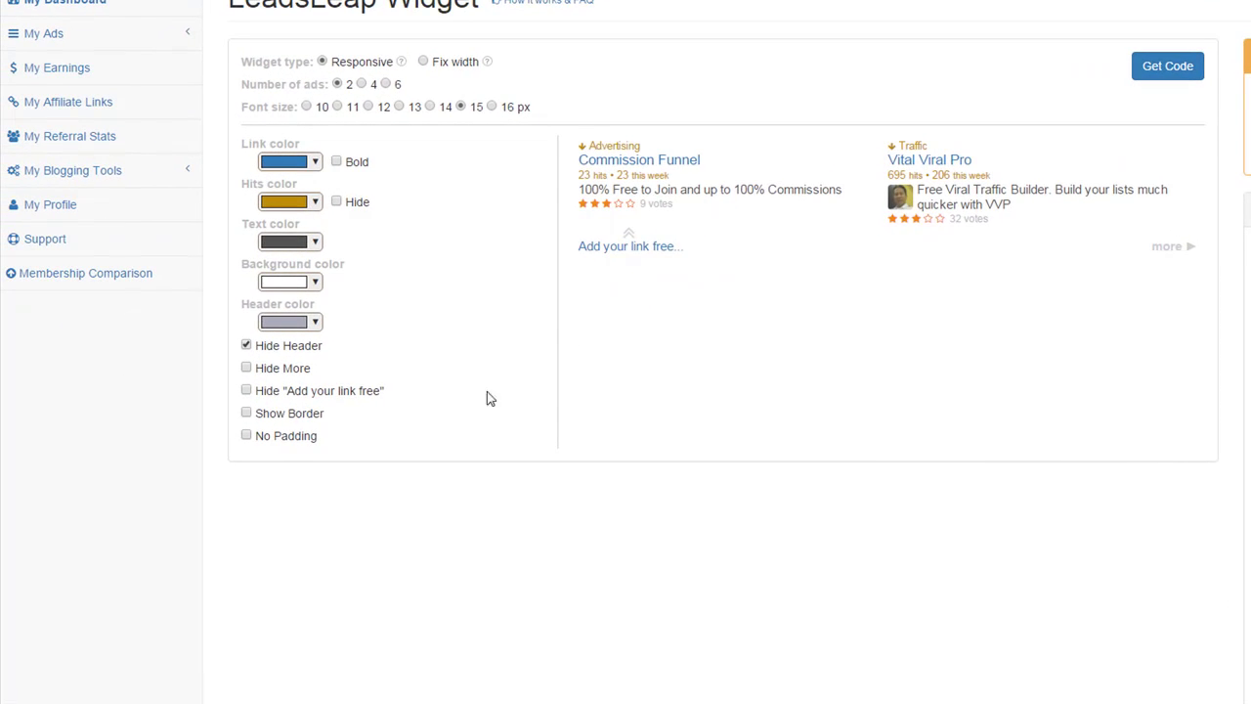
left_click(246, 413)
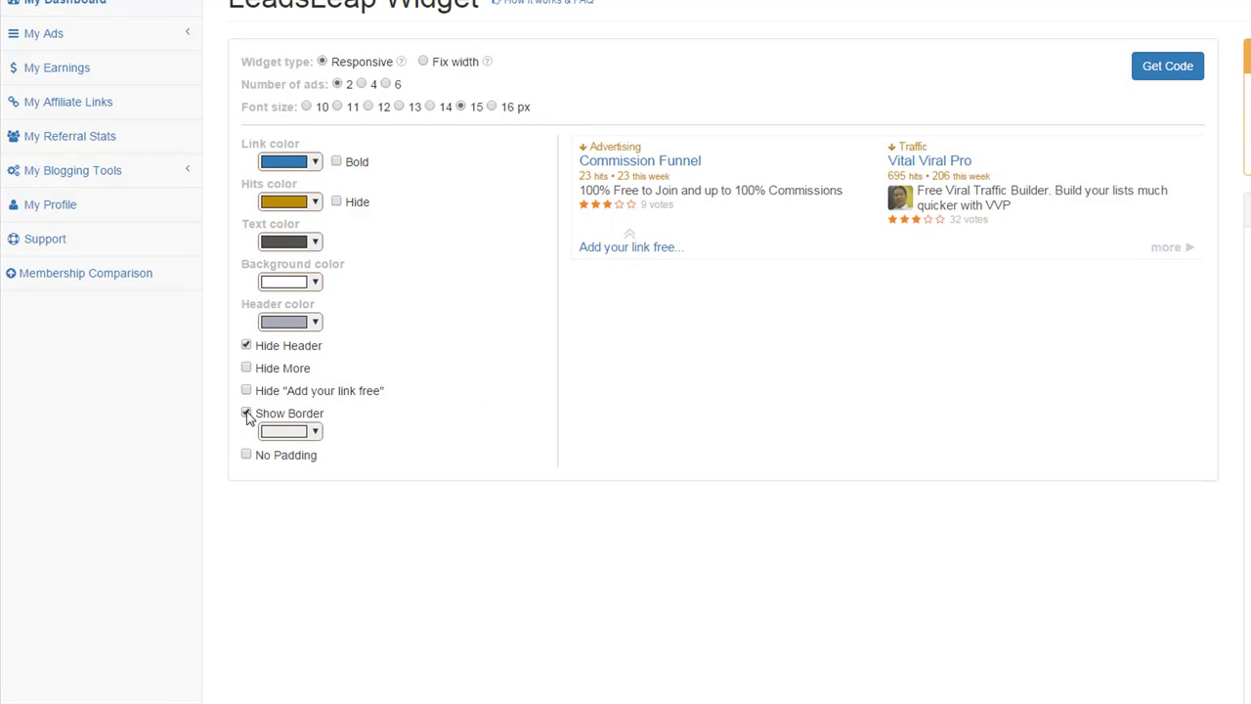
left_click(246, 413)
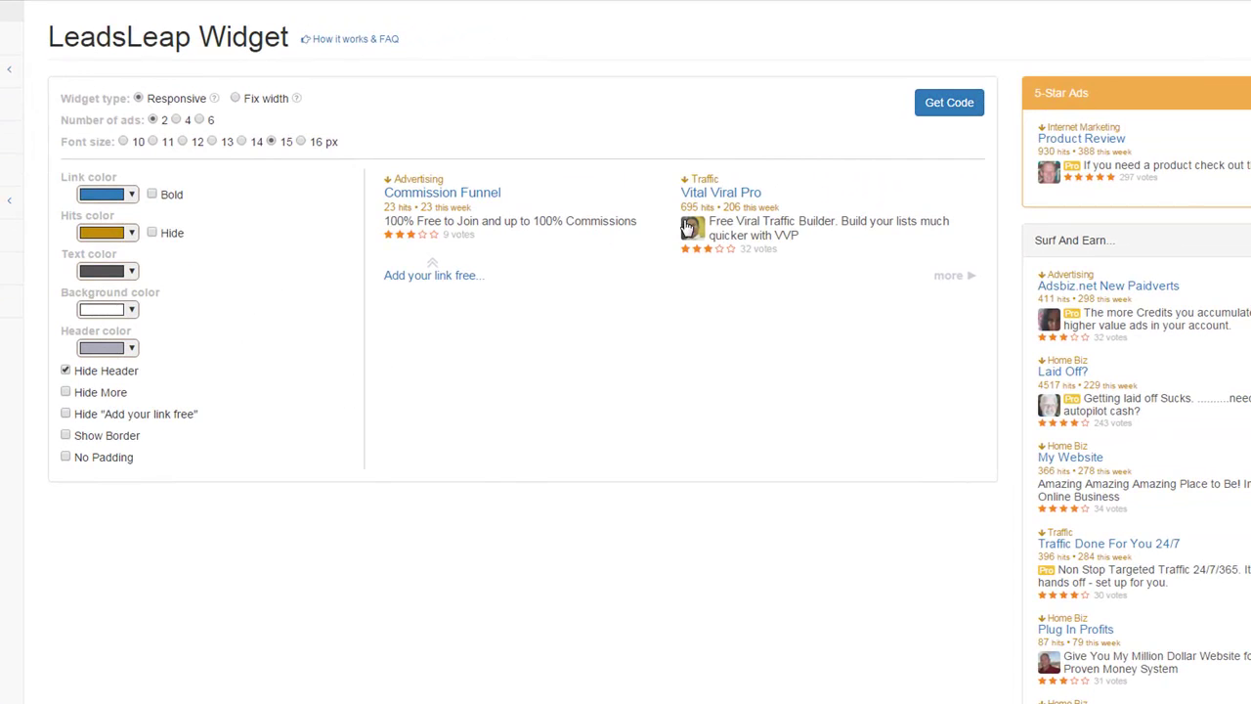
Get the widget embed code and copy the entire script to the clipboard
left_click(968, 109)
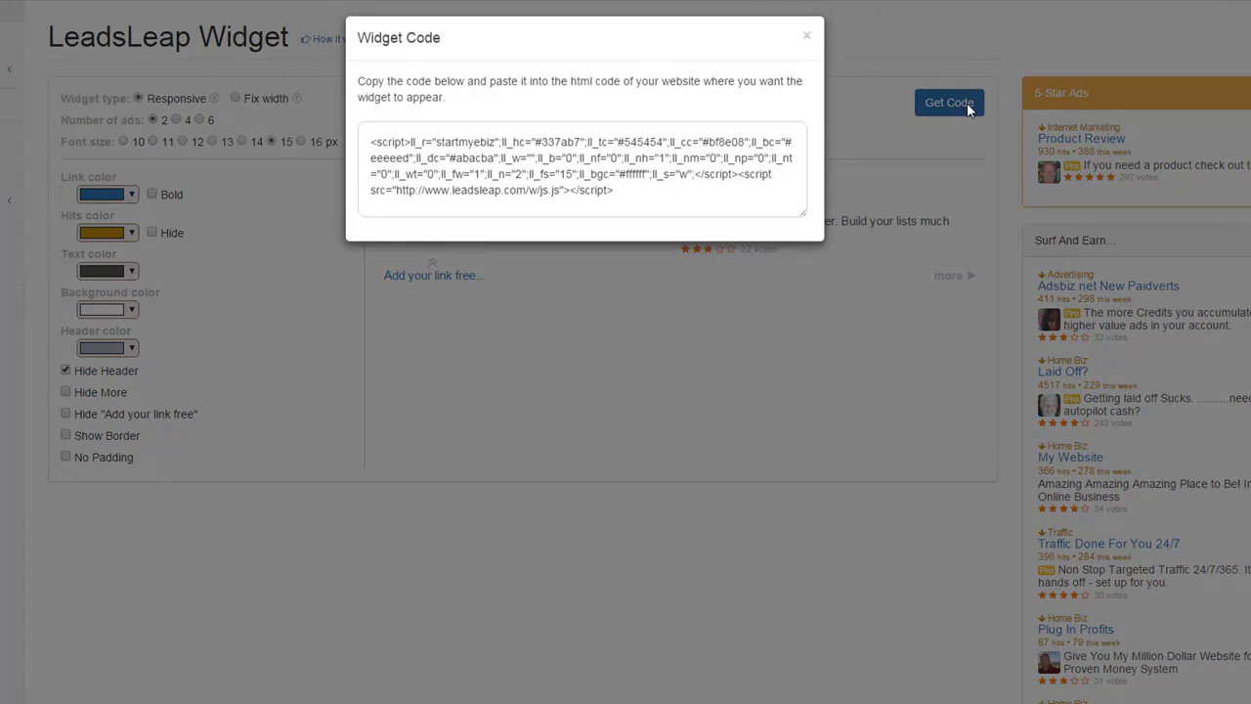
left_click_drag(501, 191, 350, 137)
right_click(438, 152)
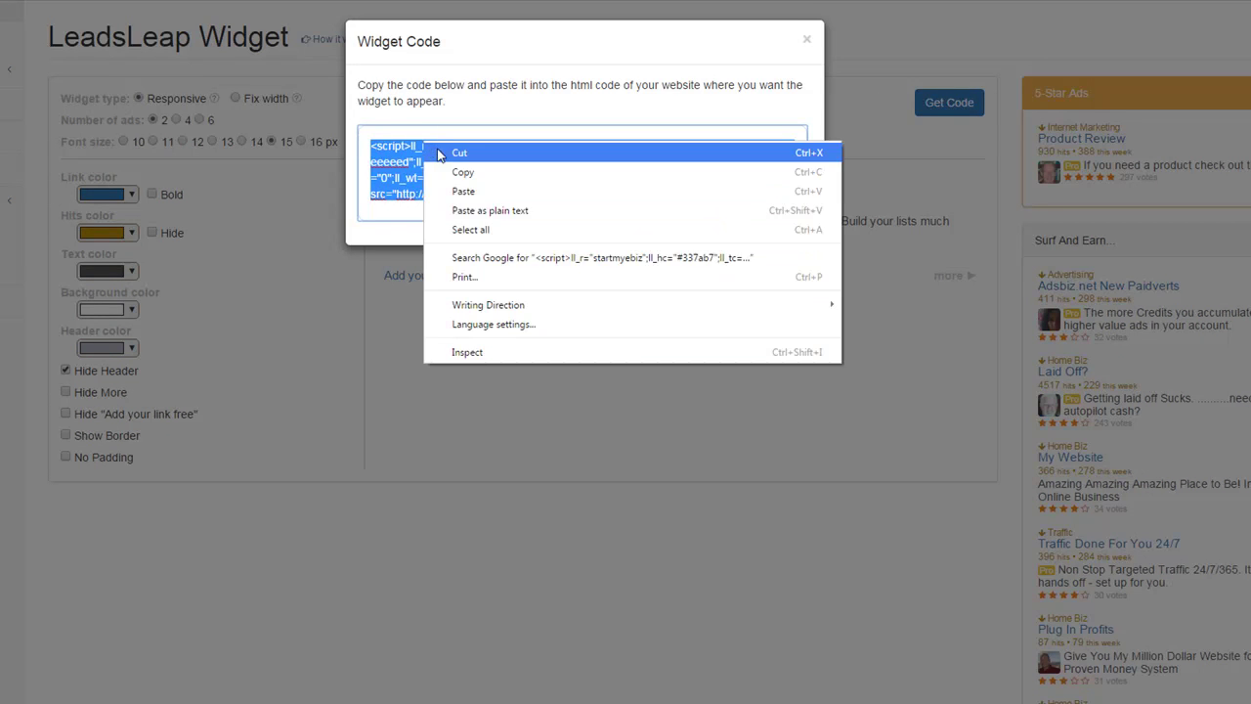
left_click(461, 172)
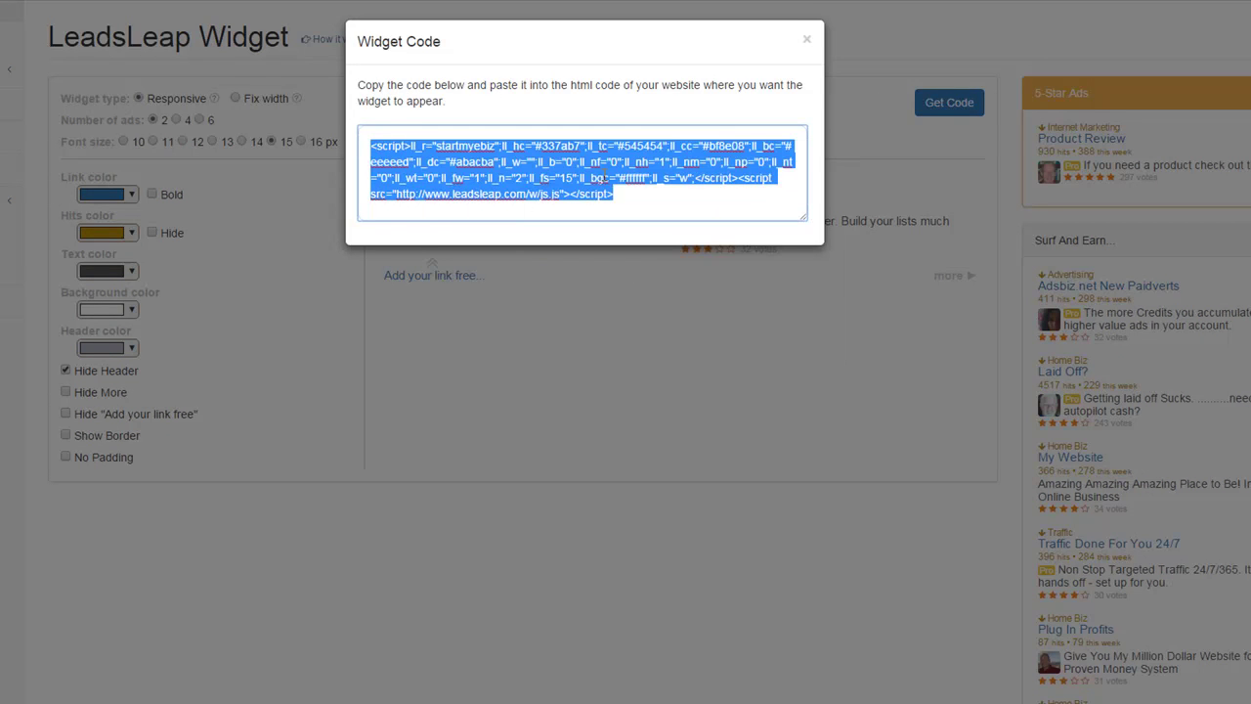
right_click(632, 192)
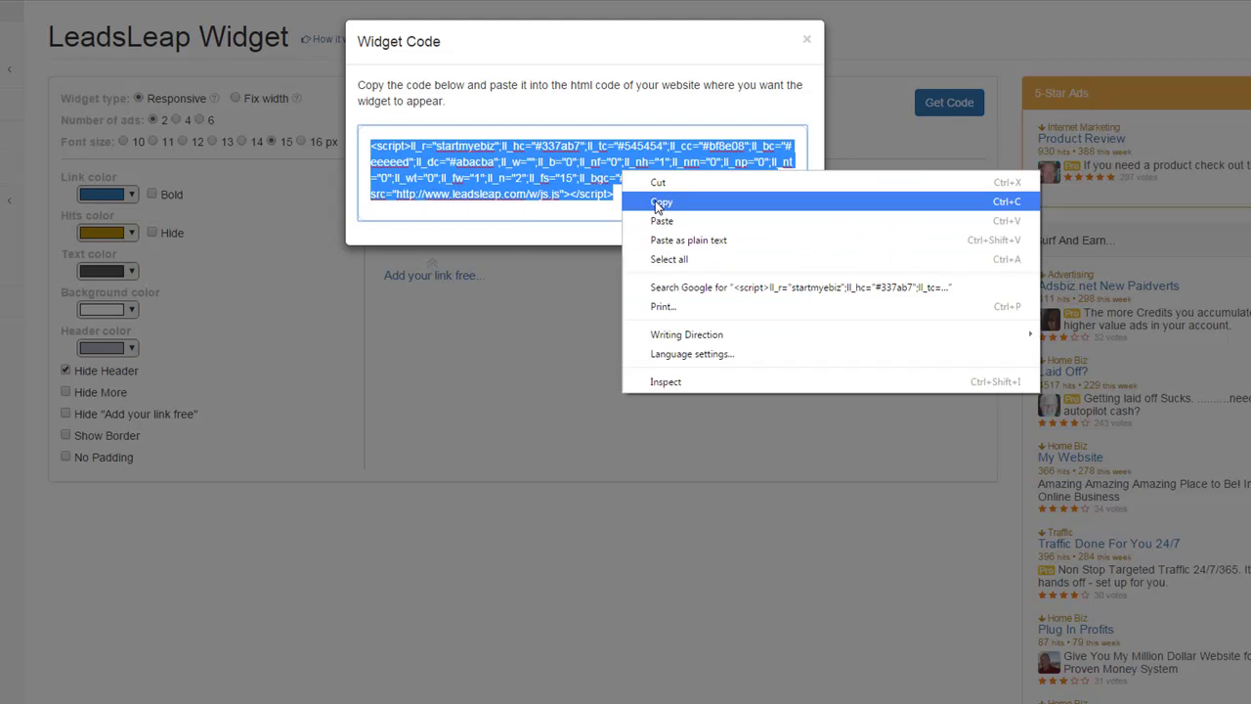
left_click(657, 203)
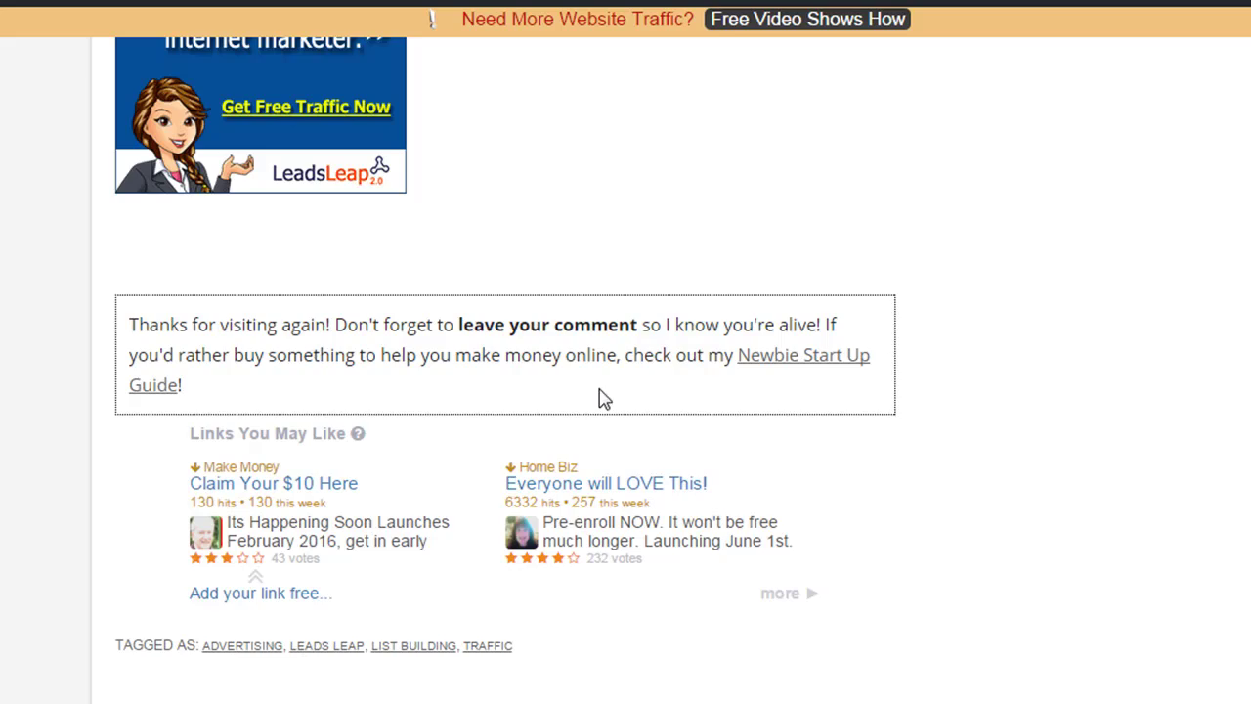
scroll(576, 445, "up", 3)
scroll(467, 475, "down", 1)
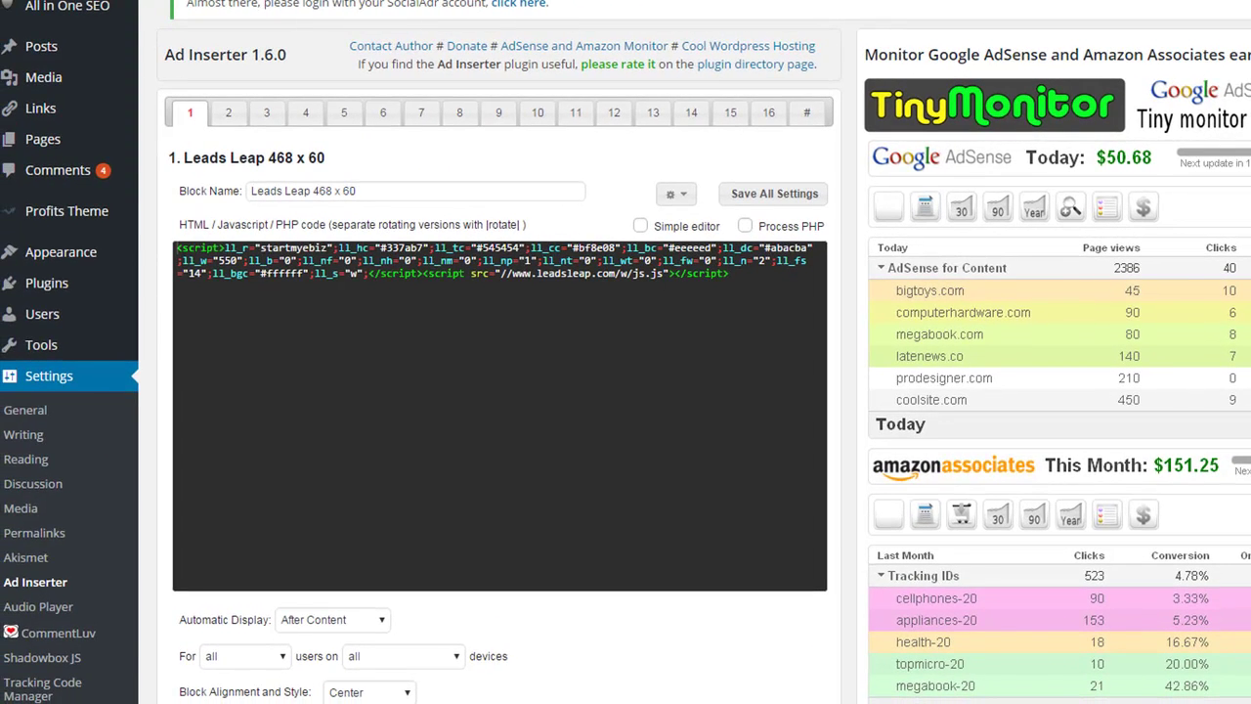
mouse_move(130, 311)
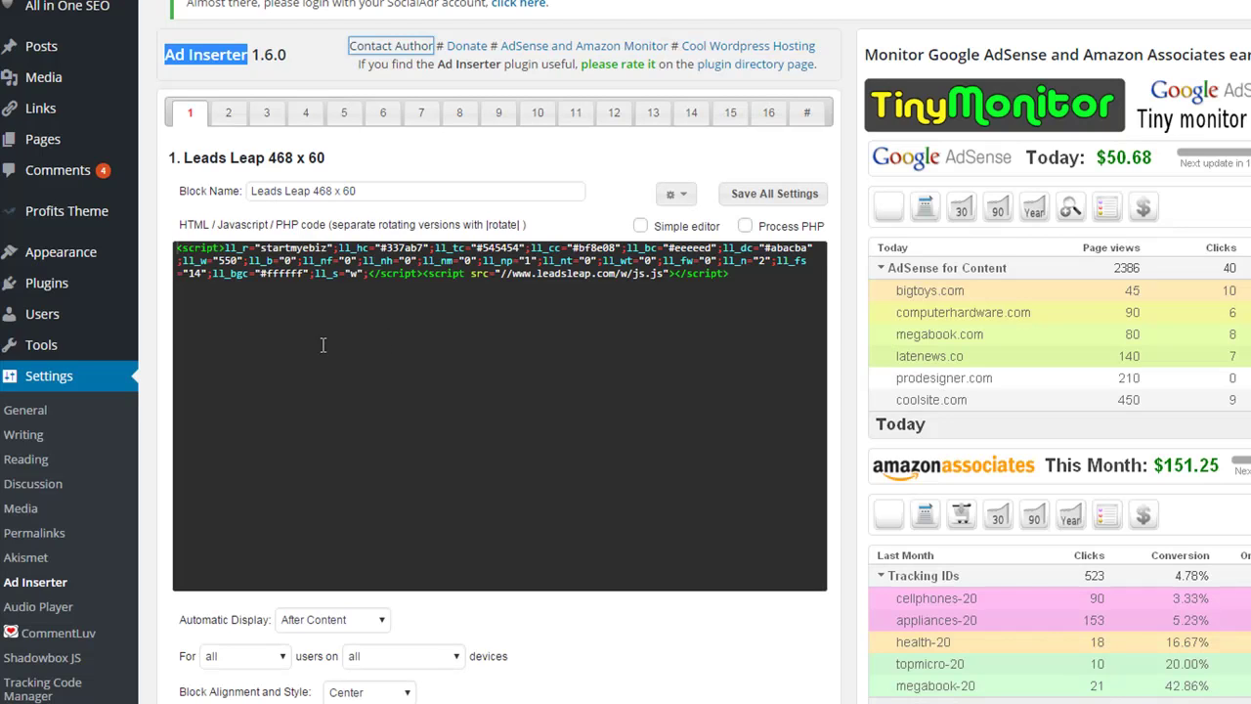
left_click_drag(728, 284, 177, 247)
left_click(197, 261)
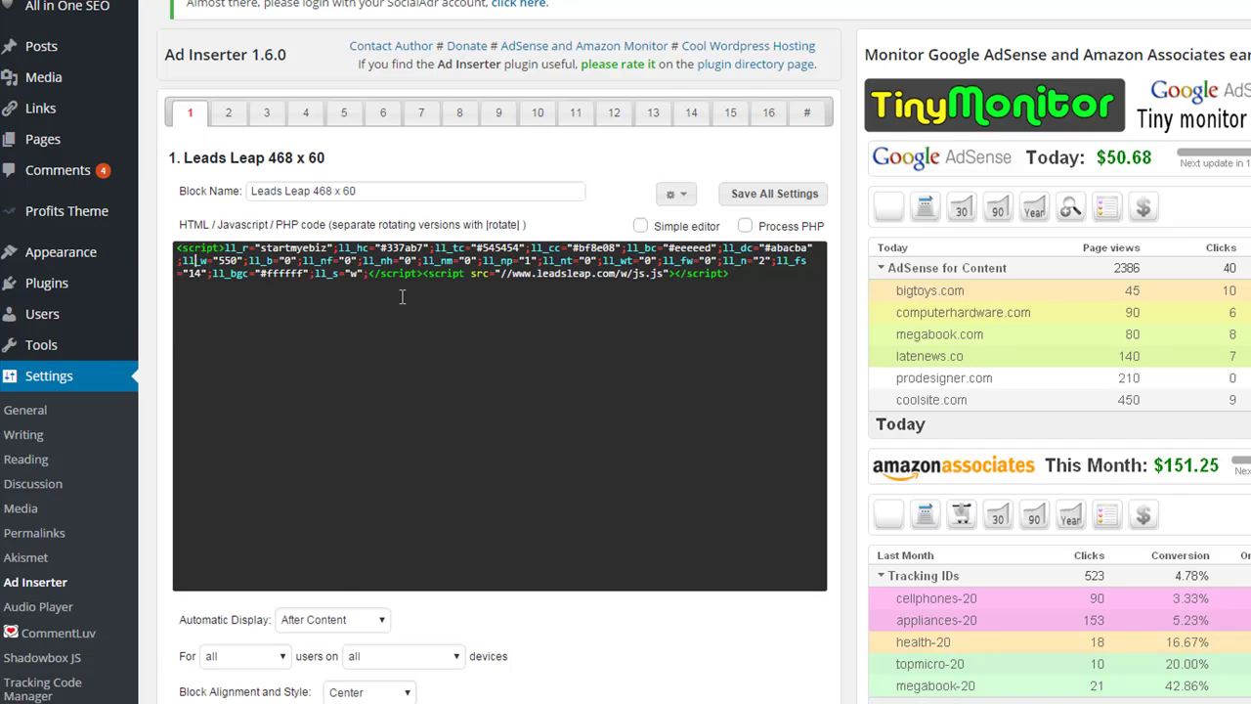
scroll(402, 298, "down", 3)
scroll(439, 399, "up", 3)
scroll(510, 437, "down", 3)
scroll(510, 437, "up", 3)
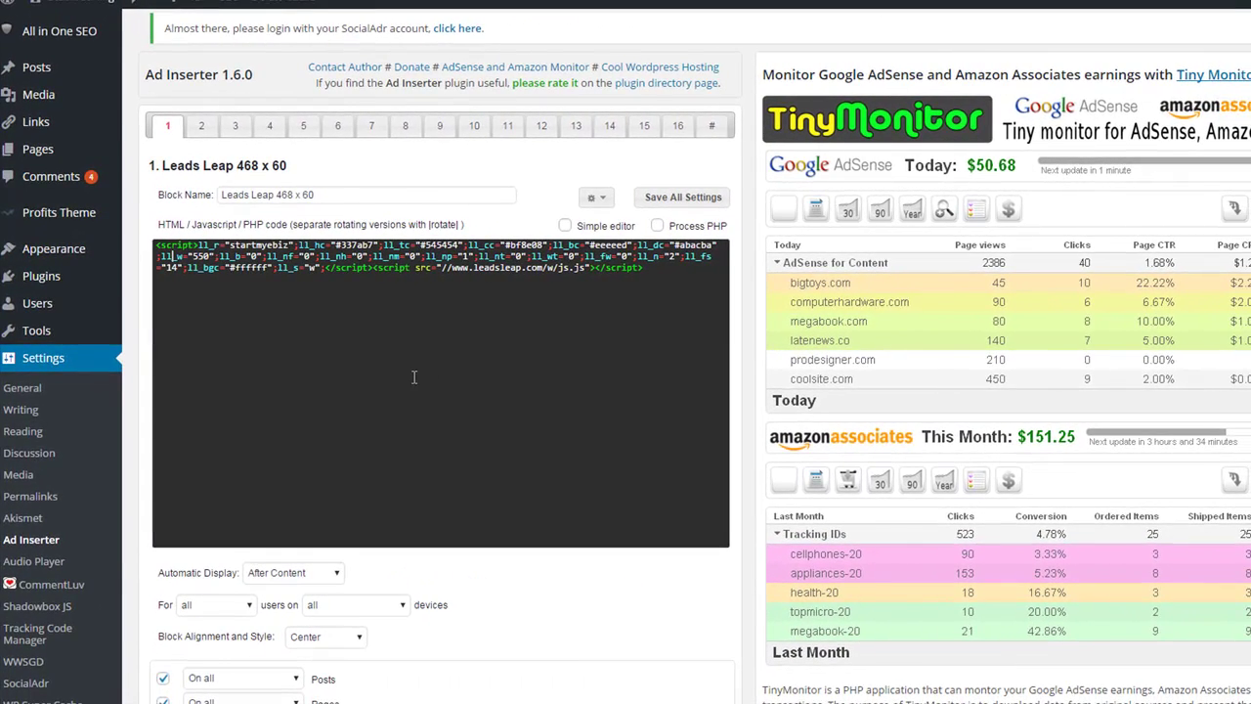
left_click_drag(223, 193, 328, 193)
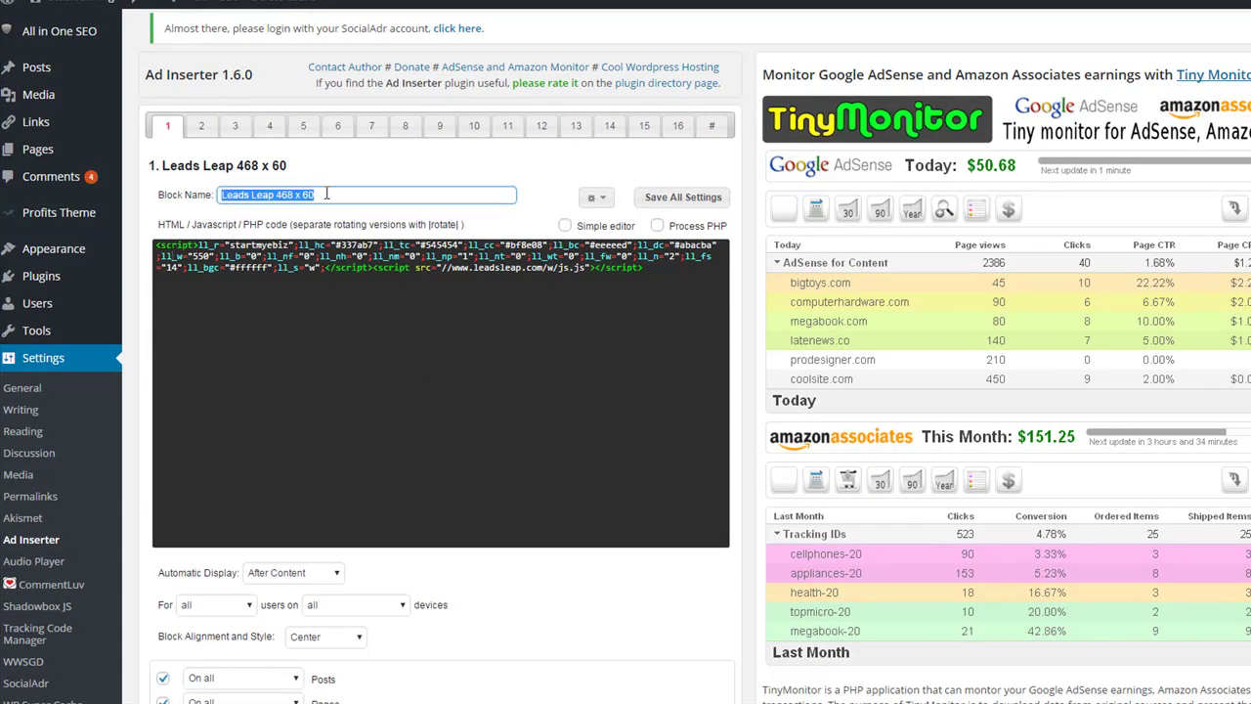
left_click(327, 193)
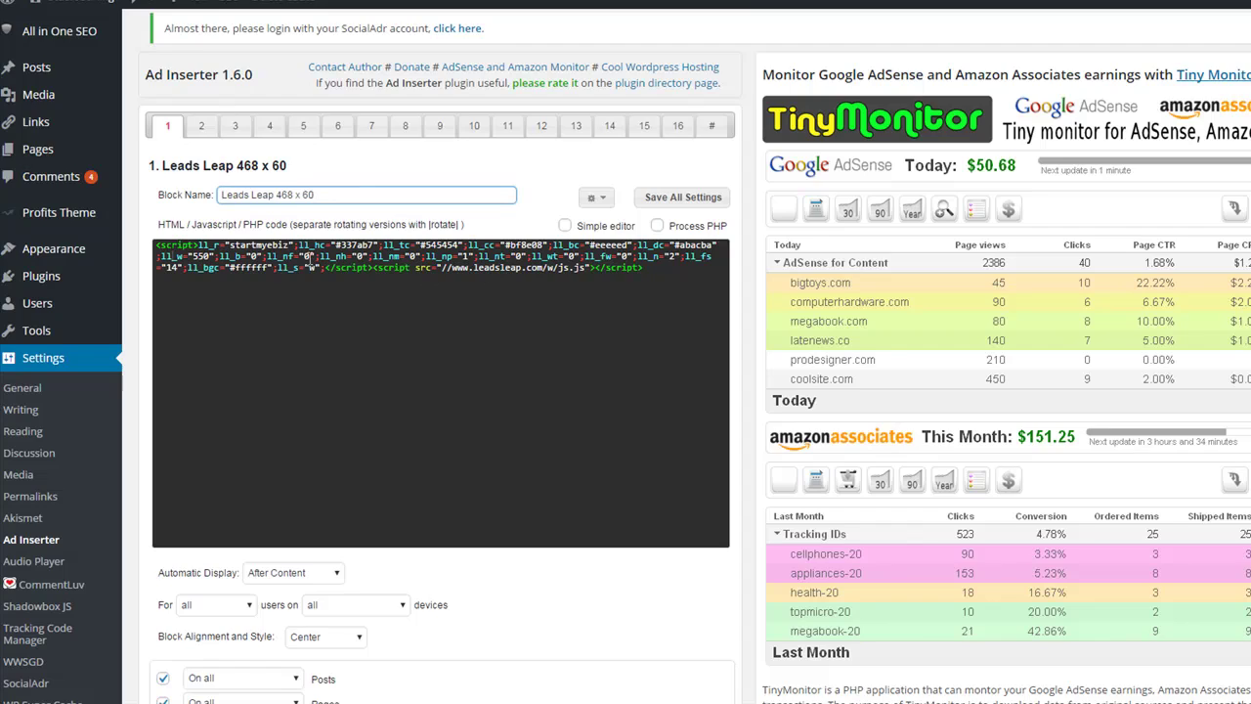
scroll(391, 294, "down", 3)
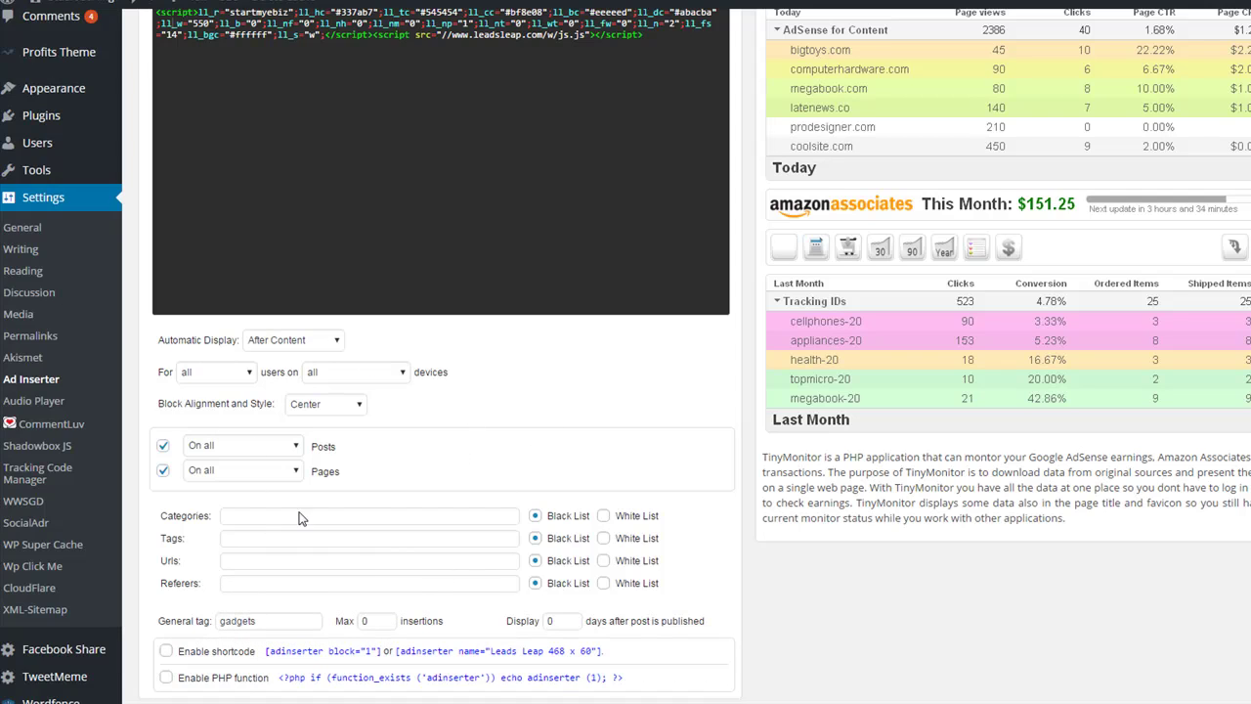
left_click(308, 343)
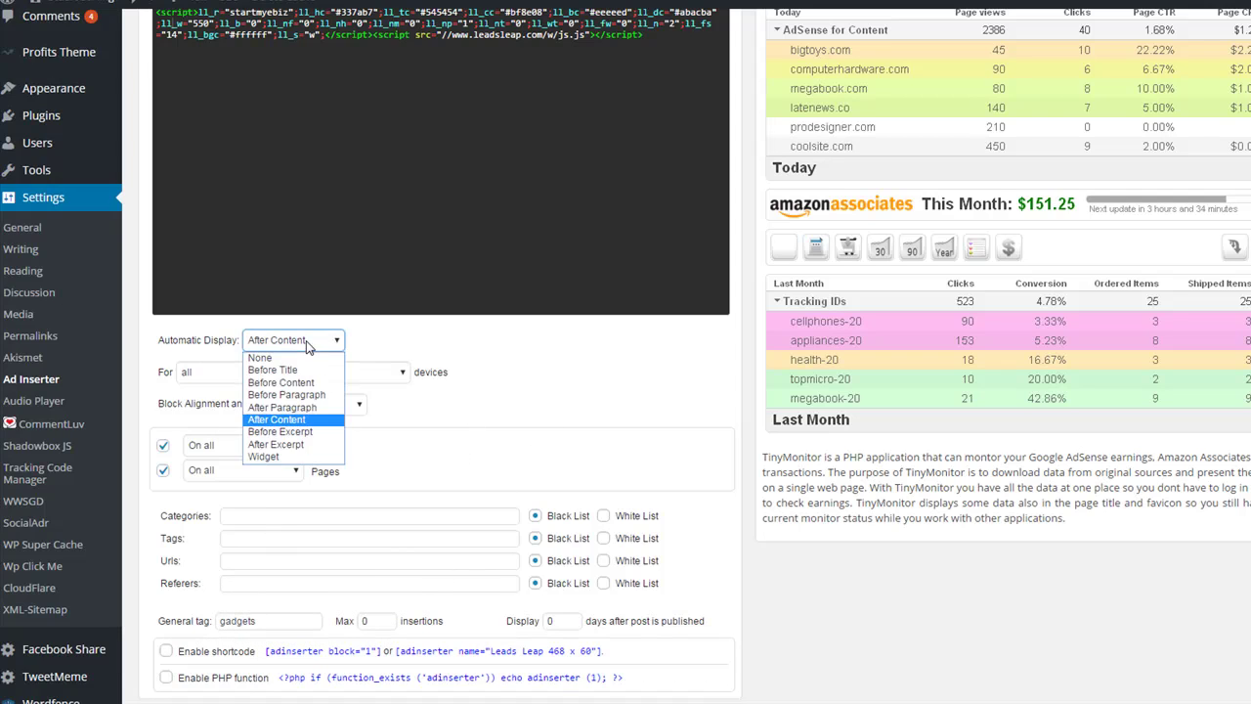
left_click(306, 426)
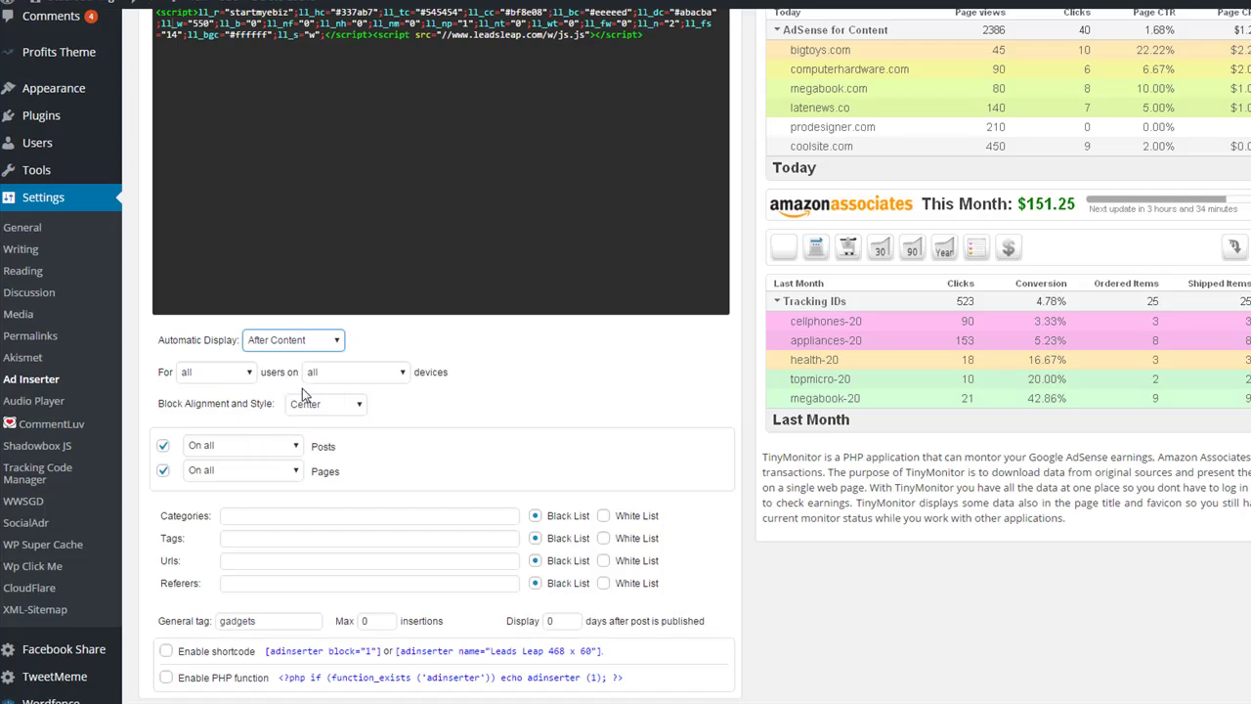
left_click(314, 347)
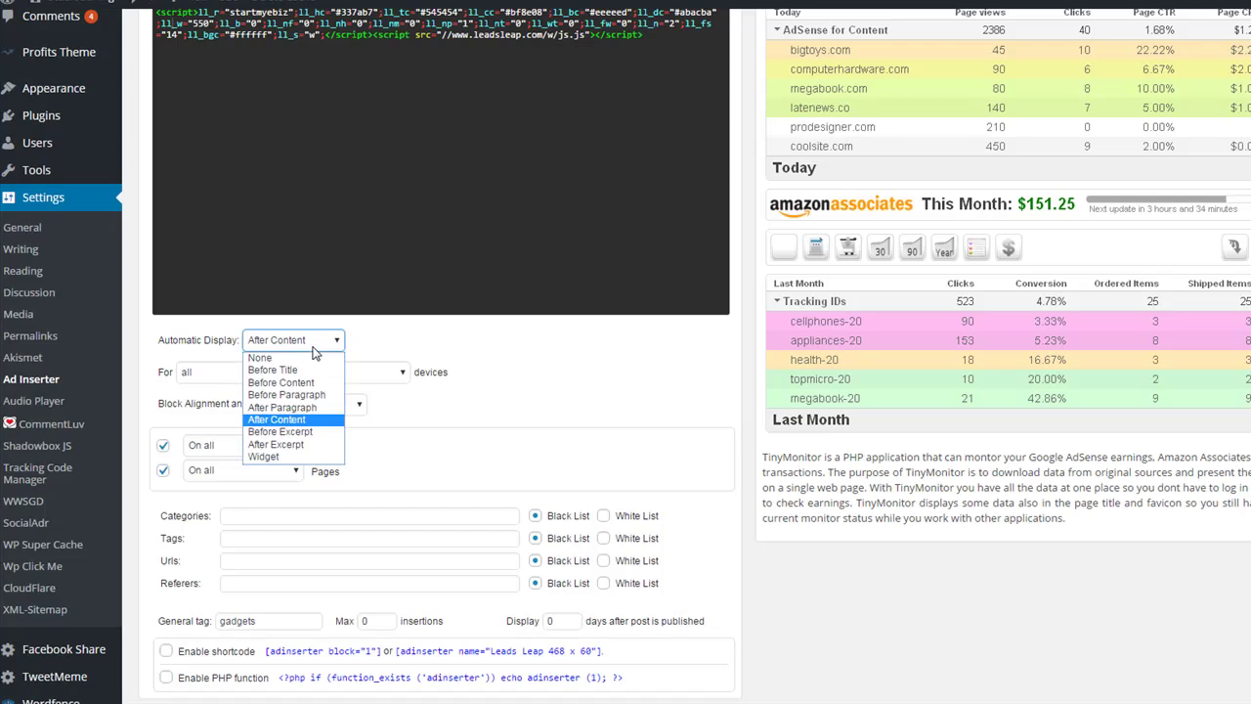
left_click(313, 421)
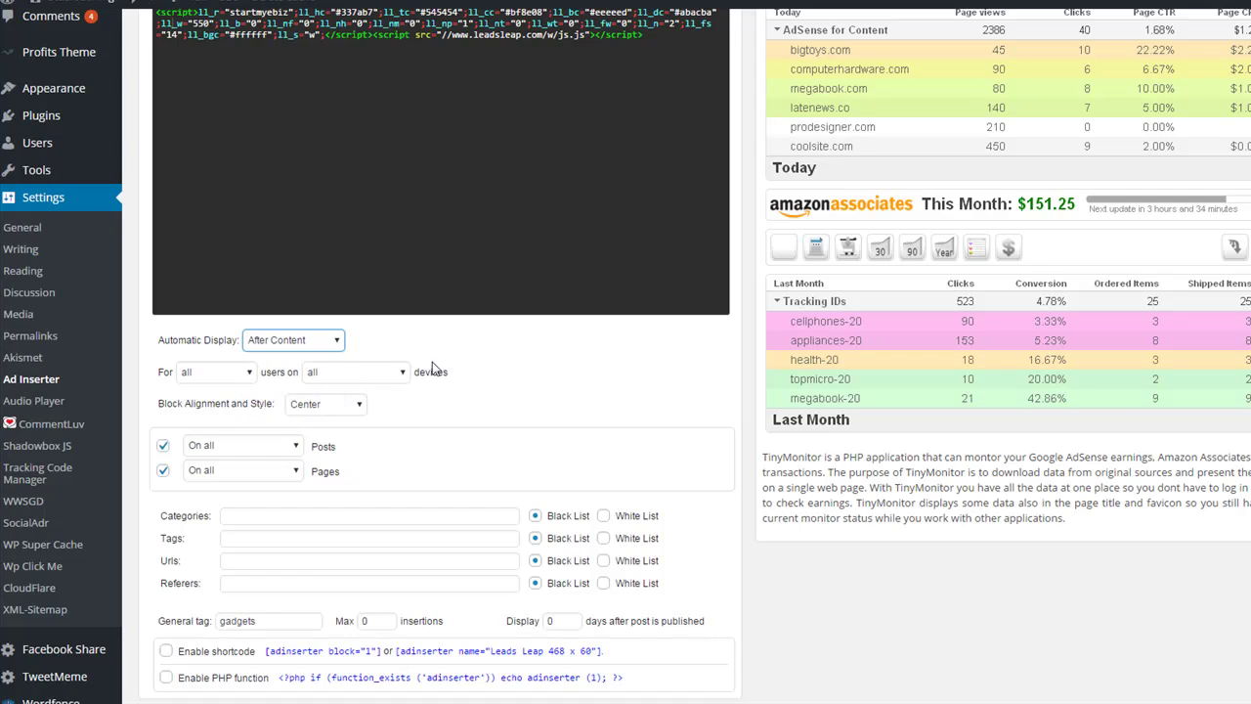
left_click(221, 373)
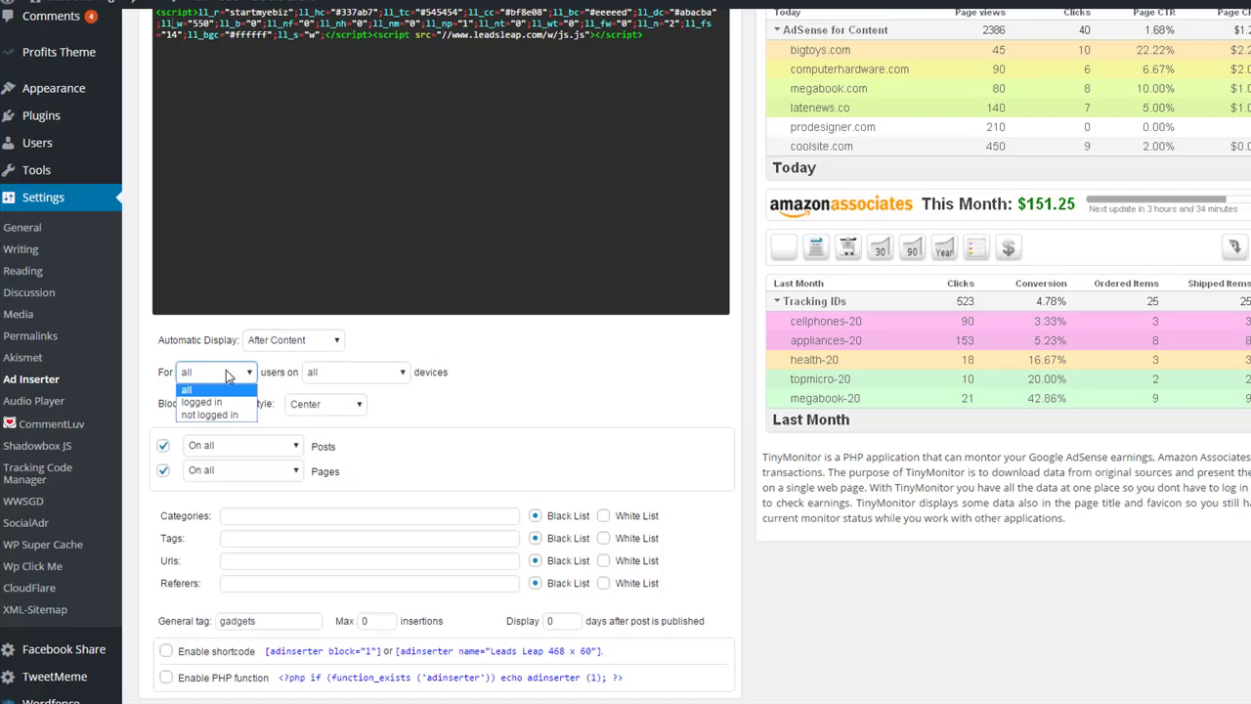
left_click(229, 374)
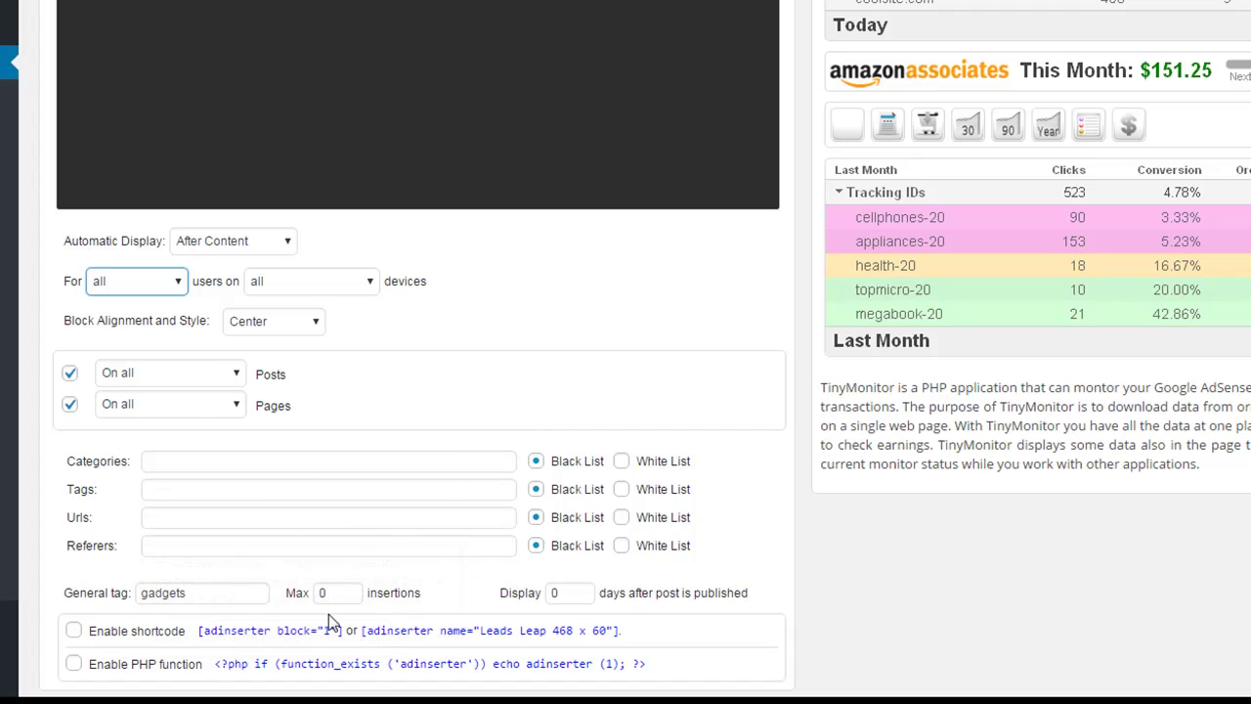
scroll(763, 420, "up", 3)
scroll(774, 363, "down", 1)
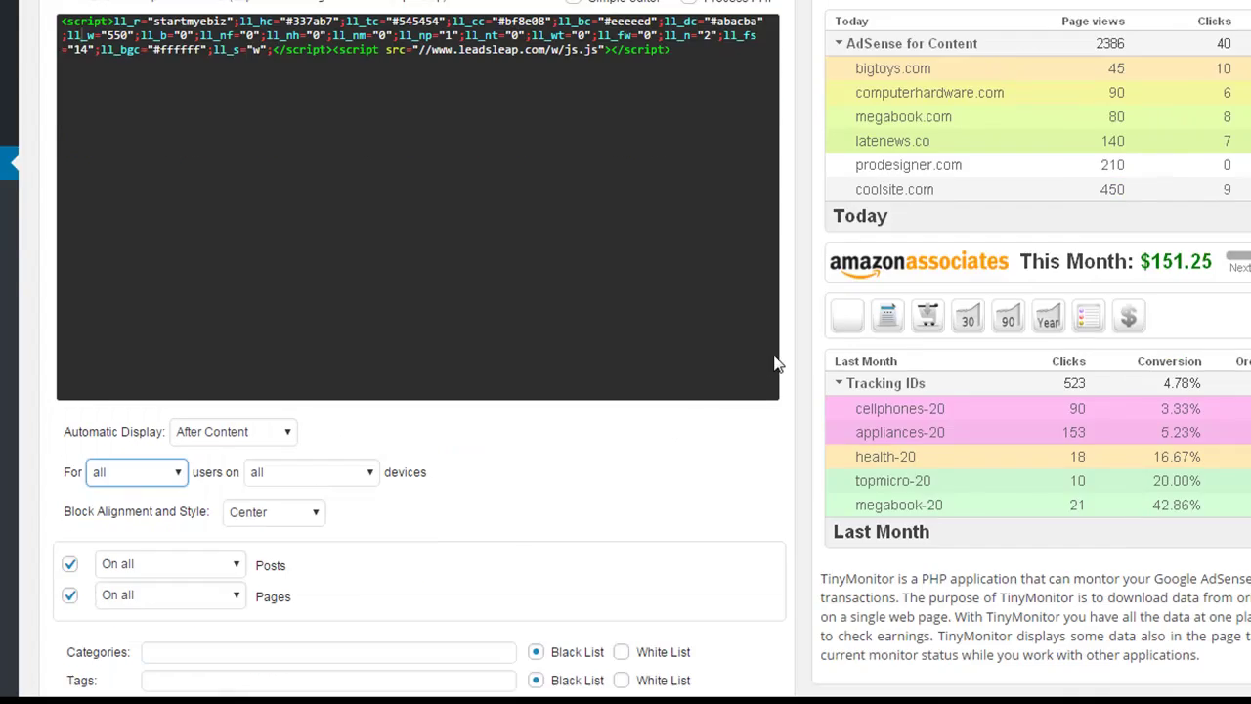
scroll(775, 364, "down", 3)
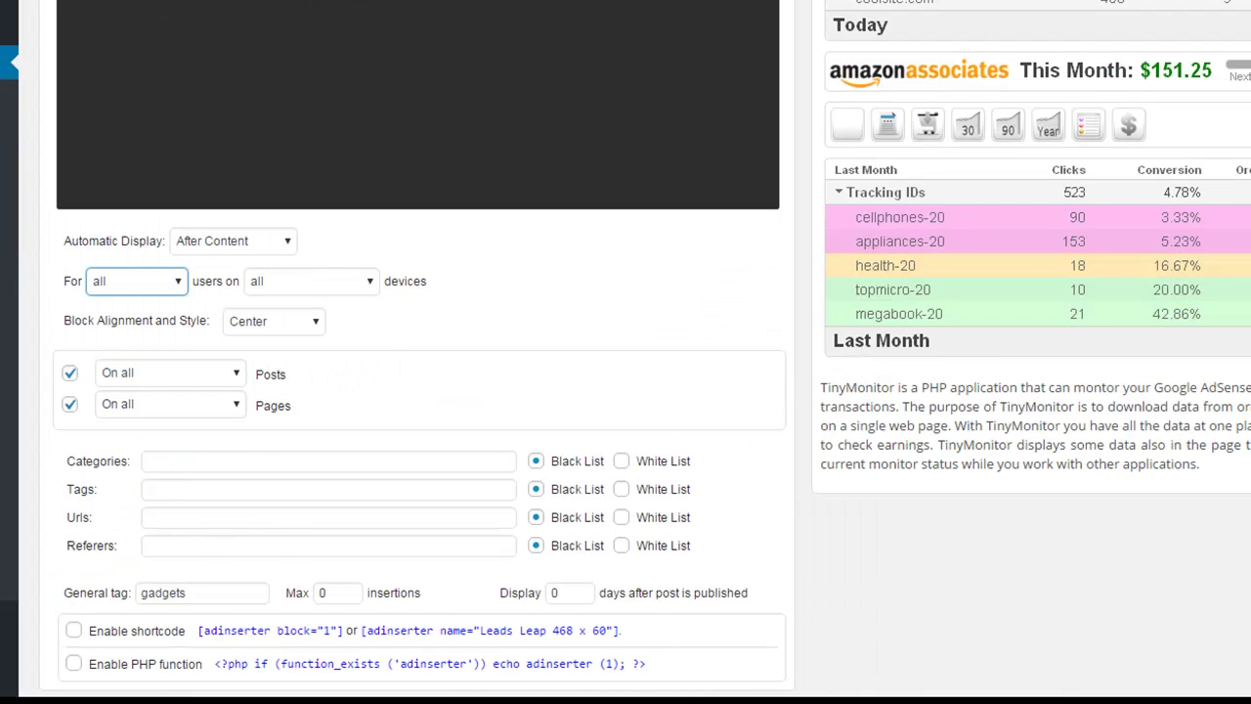
scroll(795, 510, "up", 5)
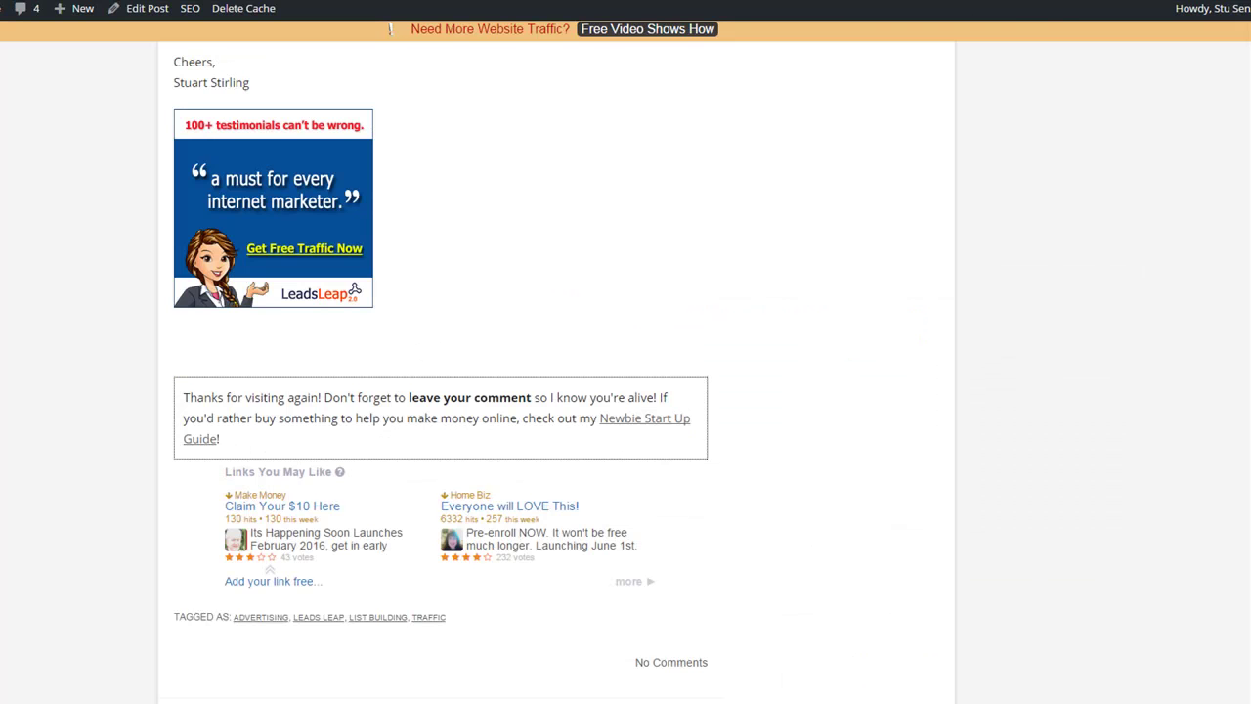
Scroll up and down through the blog post to review it
scroll(1025, 341, "up", 20)
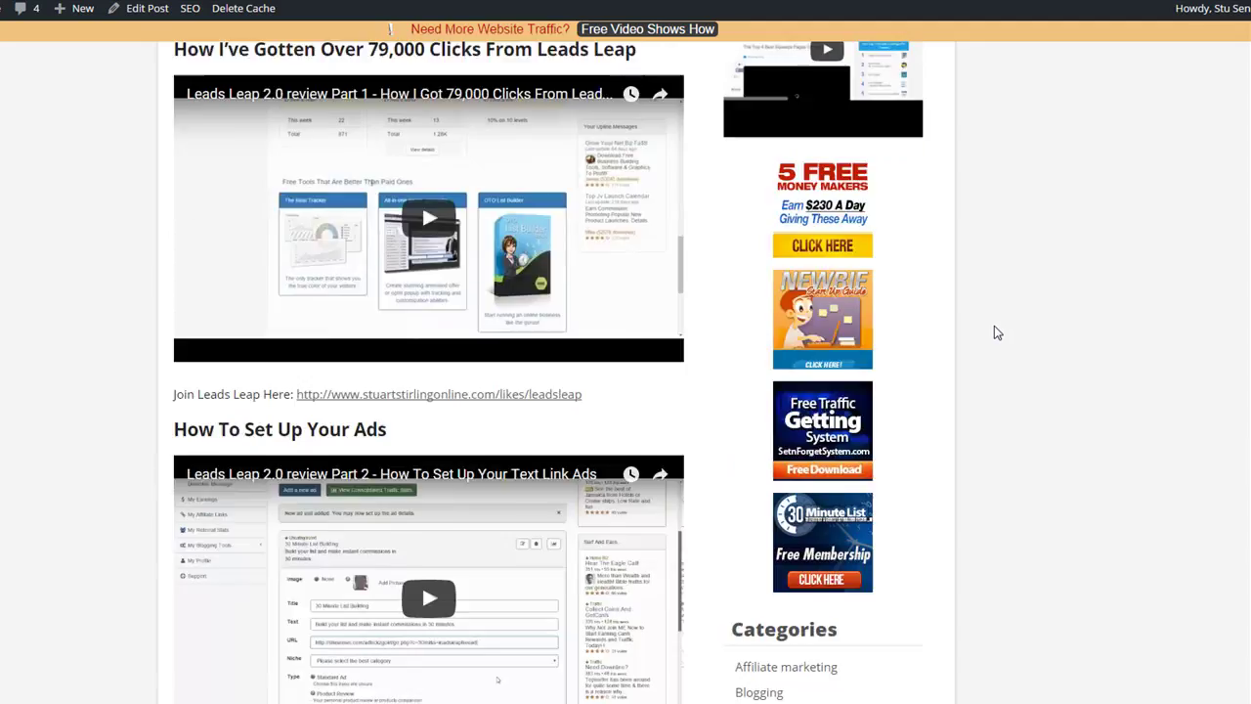
scroll(994, 334, "up", 3)
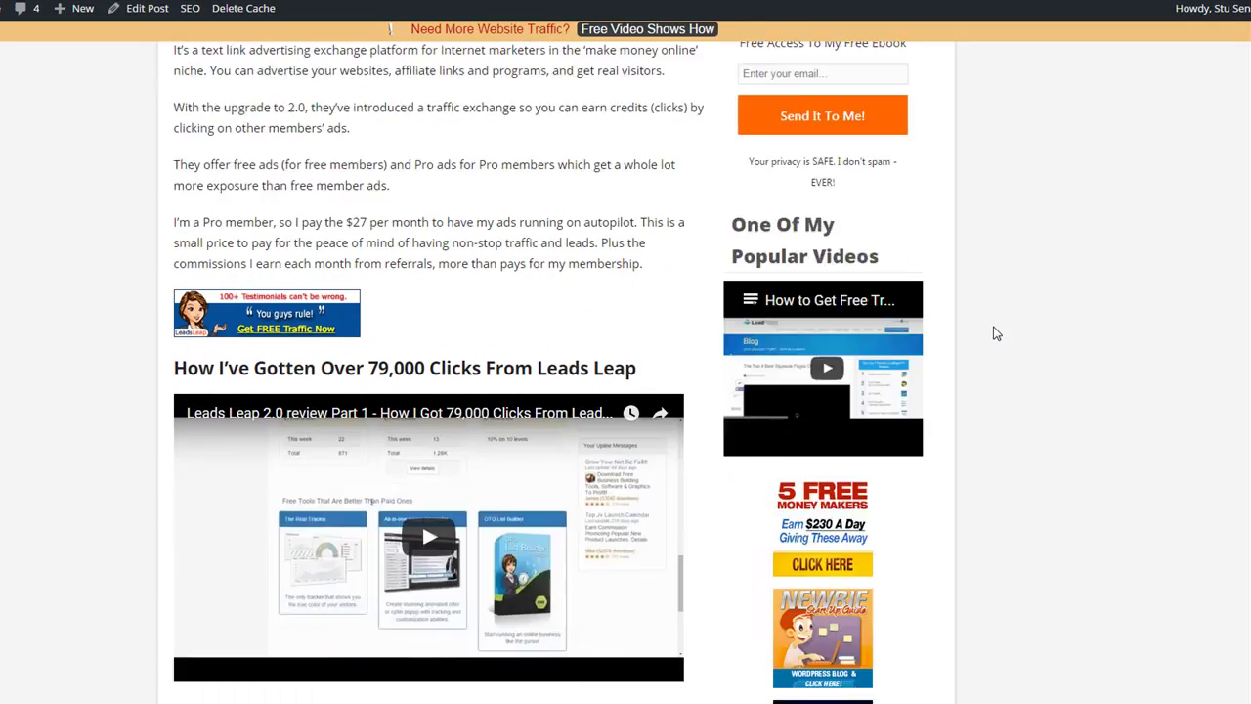
scroll(994, 333, "down", 2)
scroll(992, 335, "down", 5)
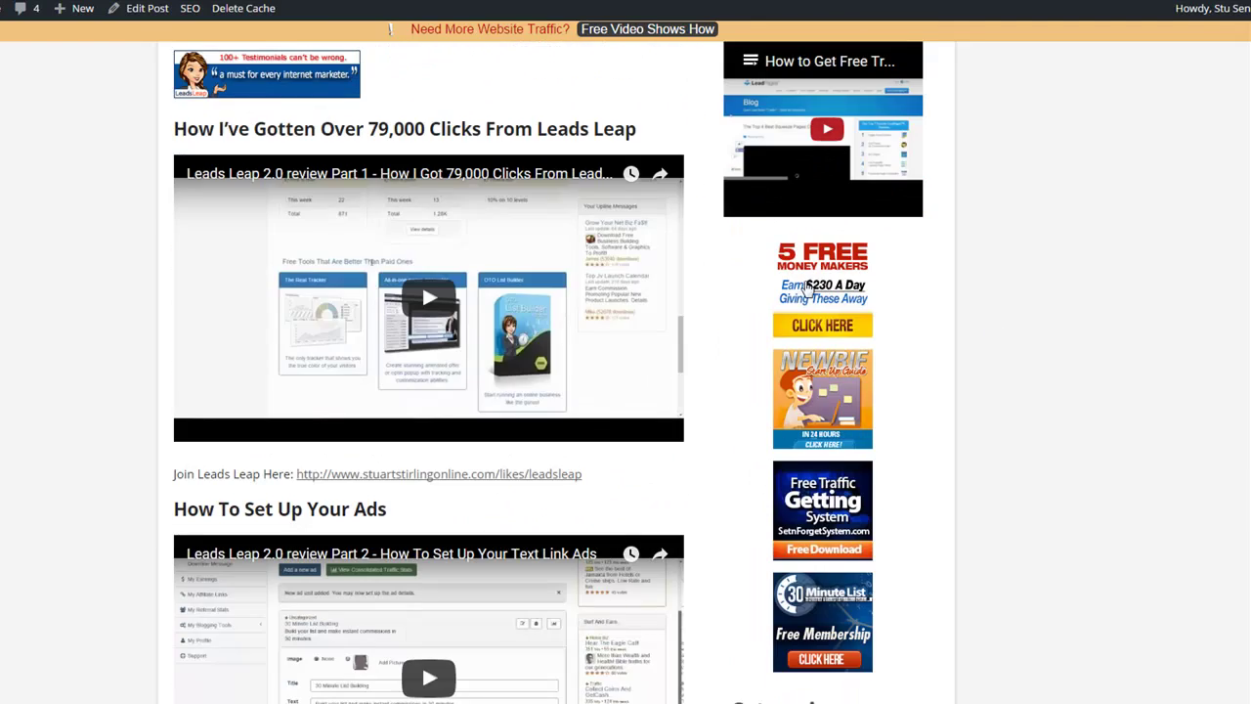
scroll(826, 357, "down", 8)
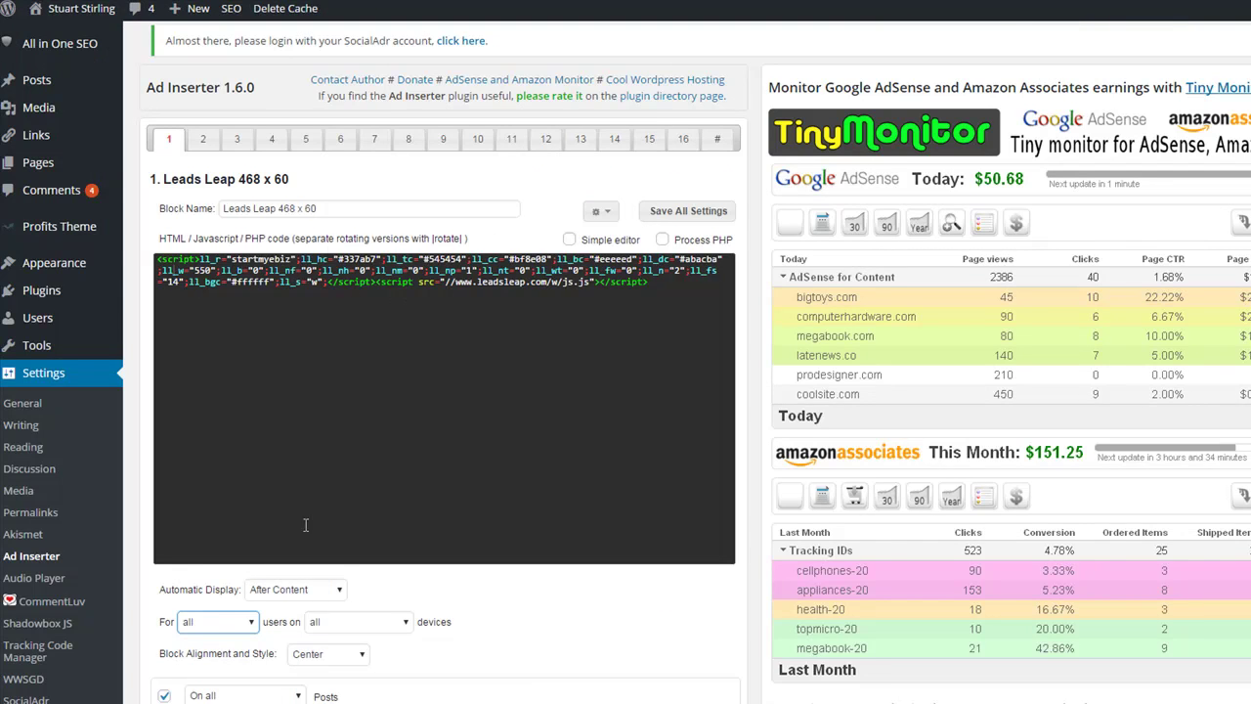
Set the Leads Leap 468 x 60 block's Automatic Display to After Content instead of Widget
scroll(355, 499, "down", 1)
scroll(326, 280, "up", 1)
scroll(316, 491, "down", 2)
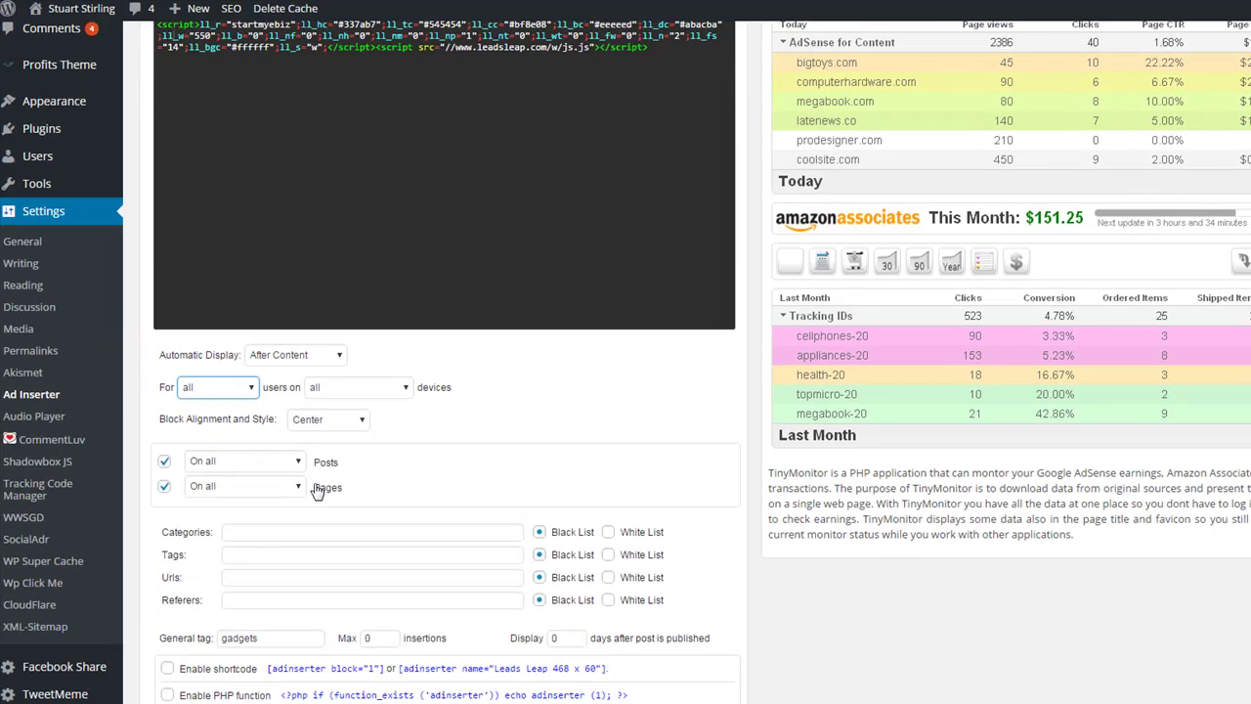
left_click(313, 356)
left_click(293, 477)
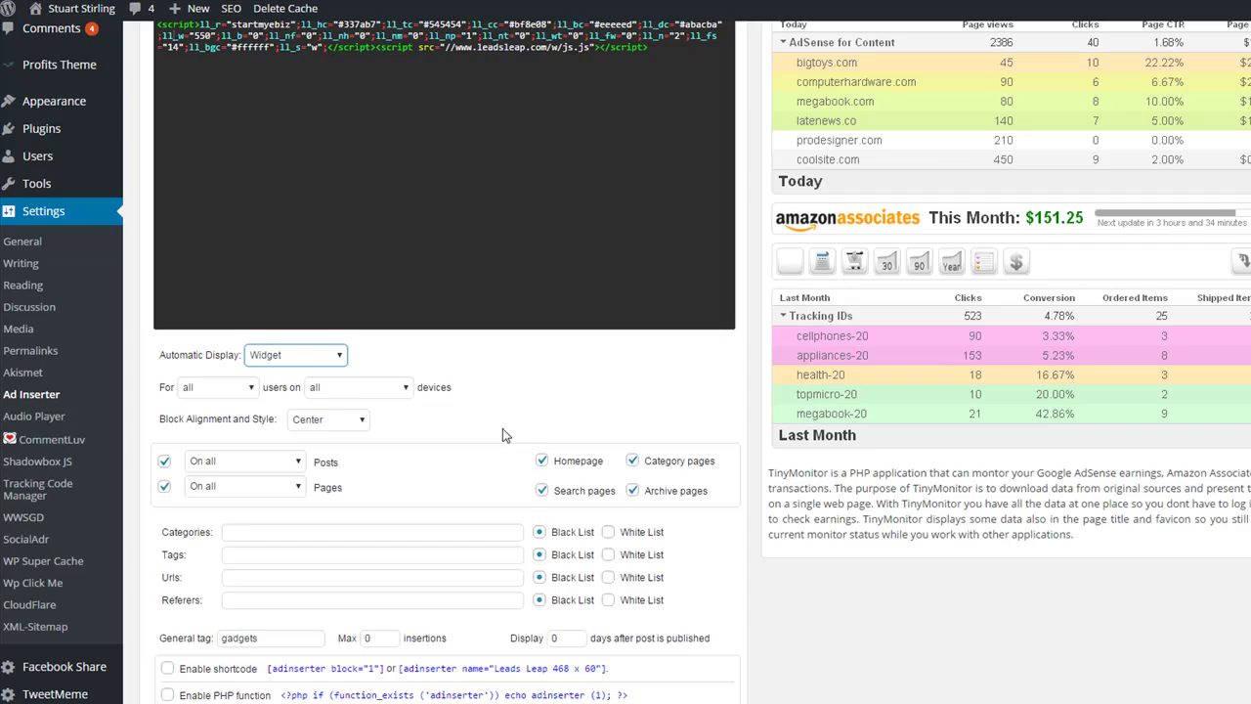
left_click(309, 355)
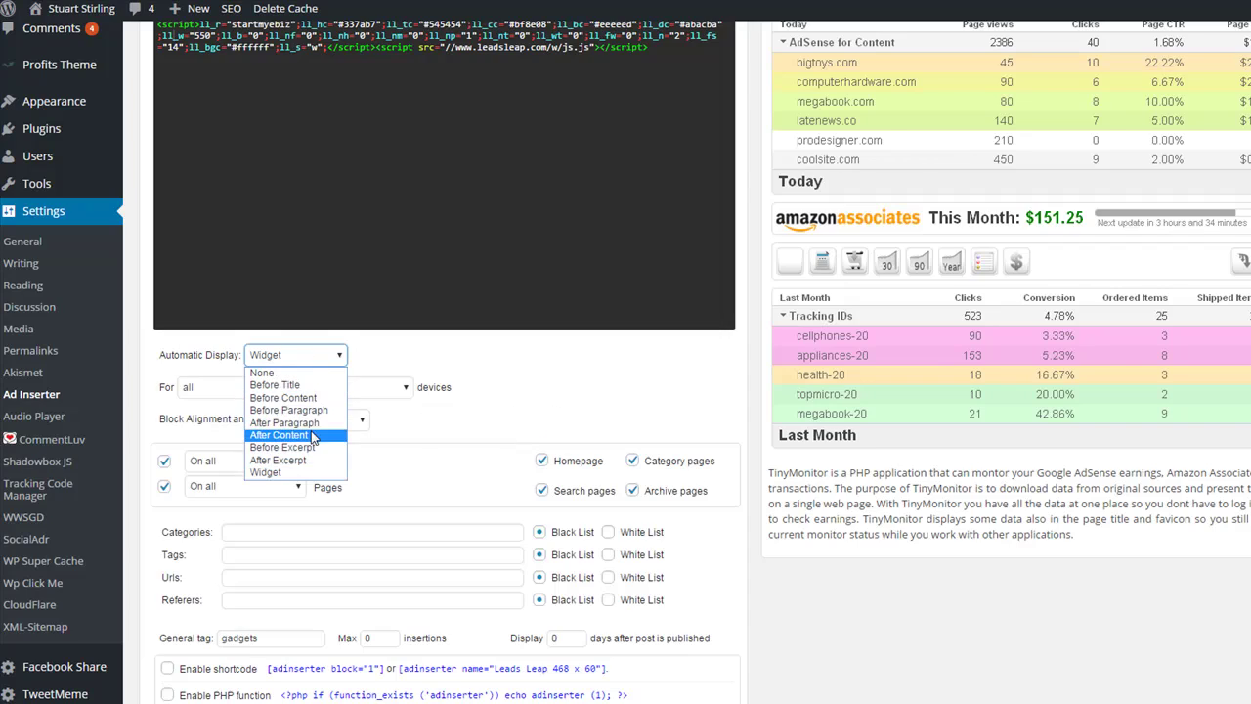
left_click(312, 435)
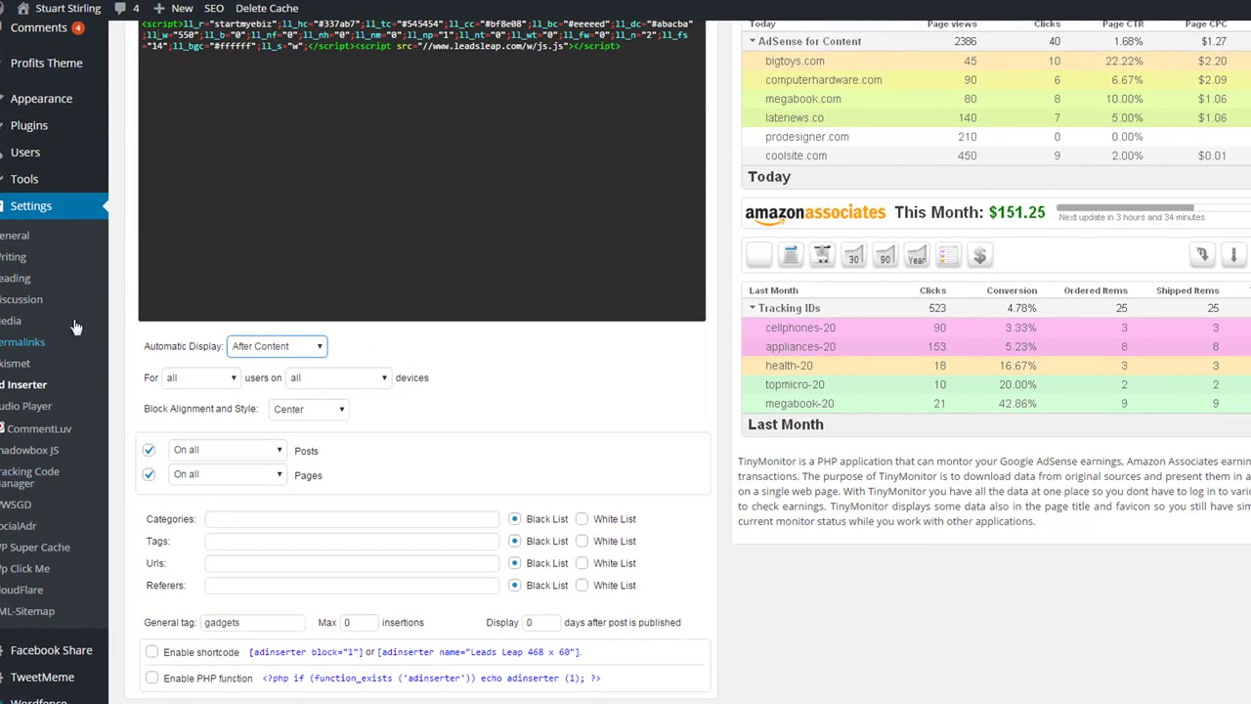
scroll(77, 326, "up", 3)
mouse_move(59, 258)
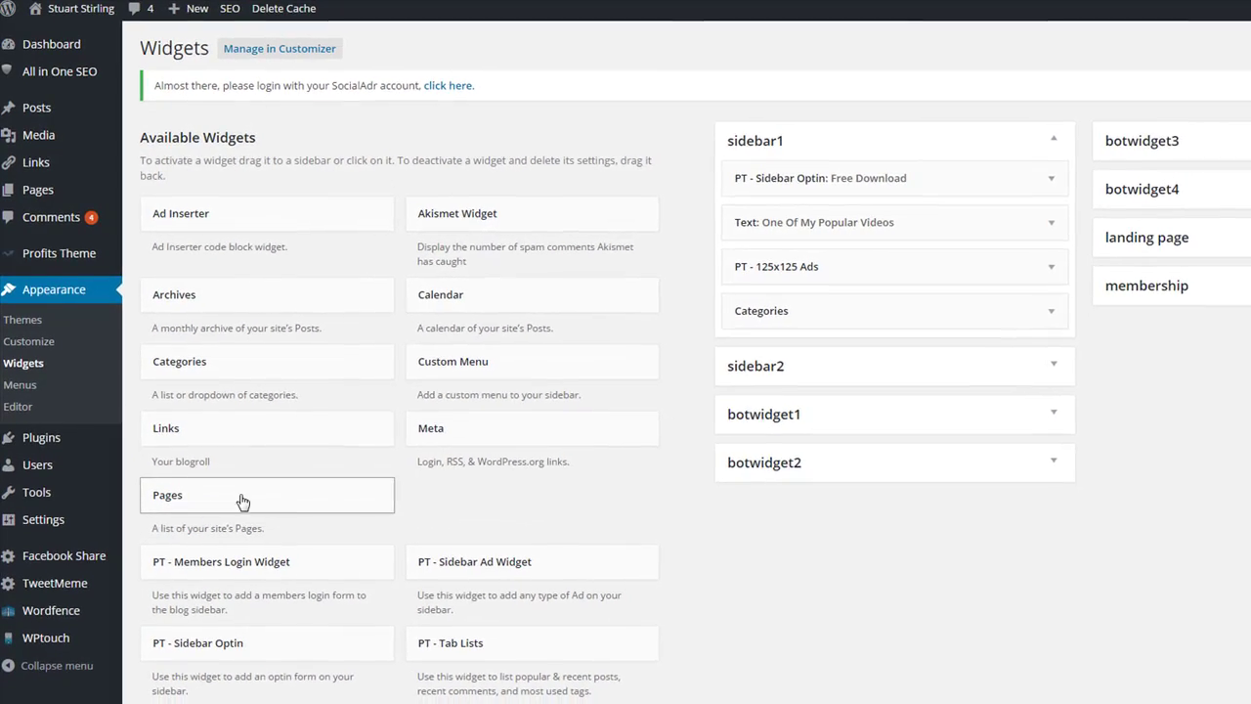
Add a Text widget to sidebar1 below Categories and paste the LeadsLeap script into its content
scroll(326, 489, "down", 3)
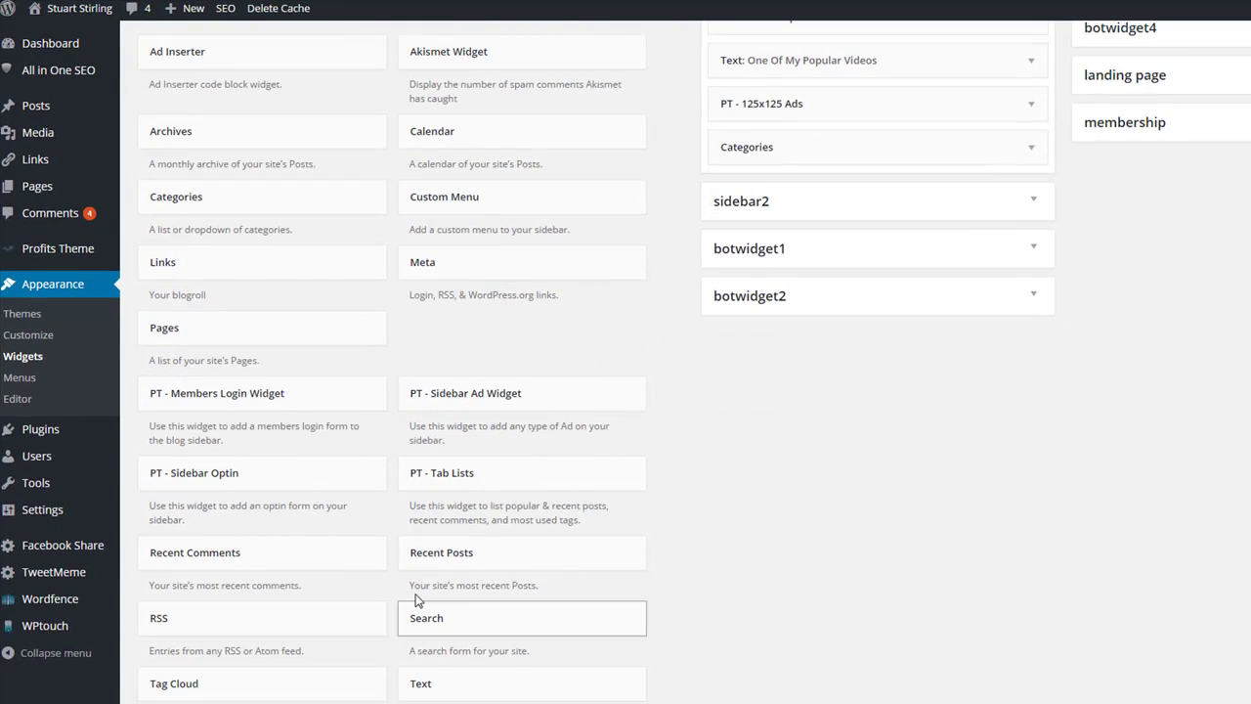
left_click_drag(445, 691, 790, 186)
scroll(841, 200, "up", 1)
scroll(856, 205, "up", 1)
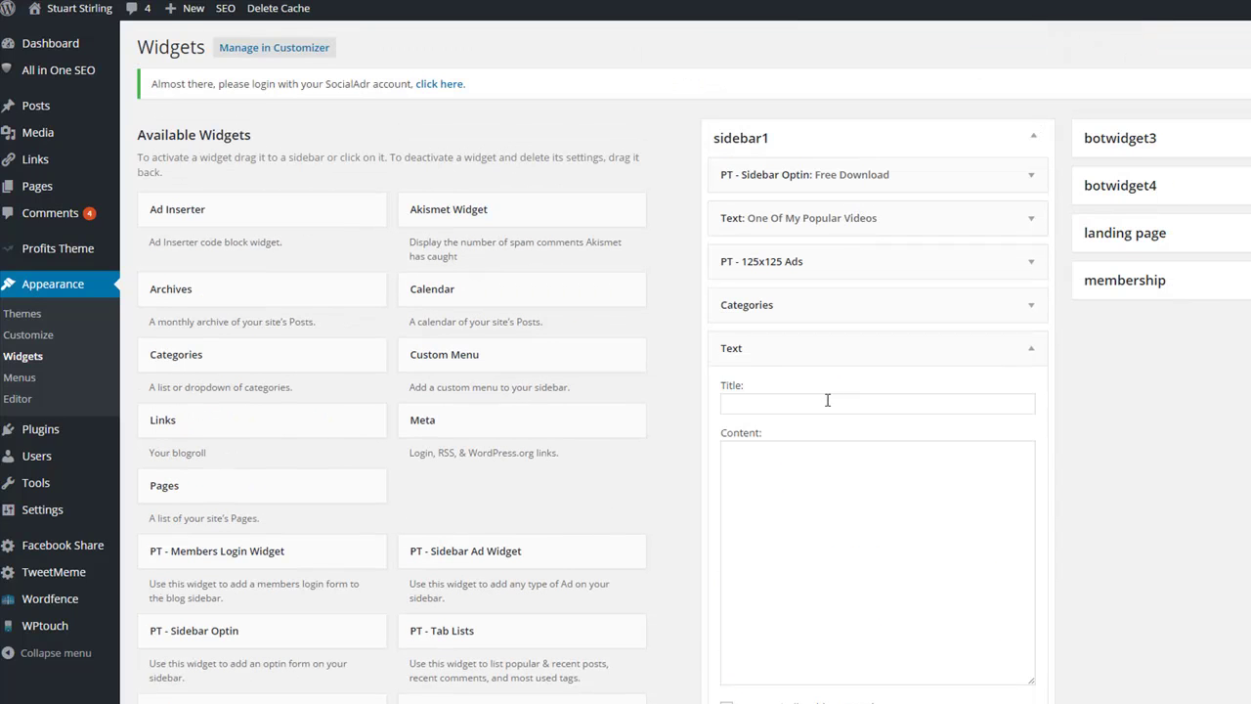
left_click(798, 478)
type("<script>ll_r=\"startmyebiz\";ll_hc=\"#337ab7\";ll_tc=\"#545454\";ll_cc=\"#bf8e08\";ll_bc=\"#eeeeed\";ll_dc=\"#abacba\";ll_w=\"\";ll_b=\"0\";ll_nf=\"0\";ll_nh=\"1\";ll_nm=\"0\";ll_np=\"0\";ll_nt=\"0\";ll_wt=\"0\";ll_fw=\"1\";ll_n=\"2\";ll_fs=\"15\";ll_bgc=\"#ffffff\";ll_s=\"w\";</script><script src=\"http://www.leadsleap.com/w/js.js\"></script>")
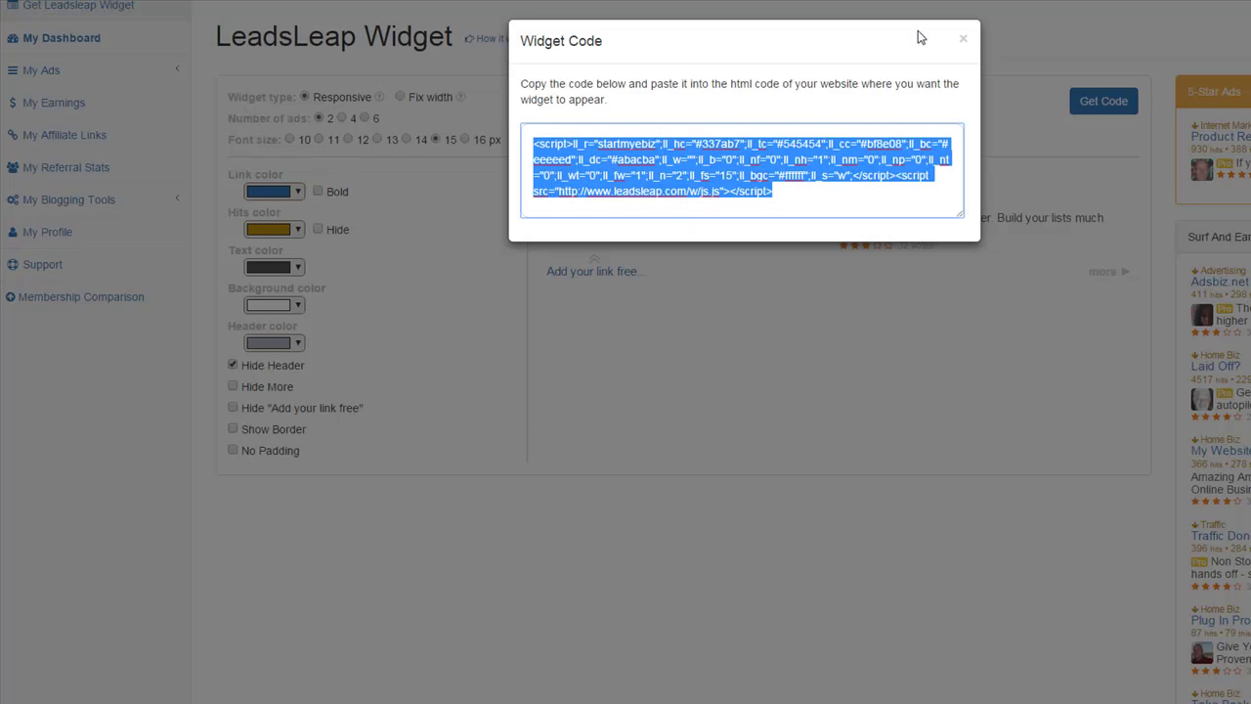
Switch the LeadsLeap widget to 4 ads at a 14 px font size
left_click(962, 42)
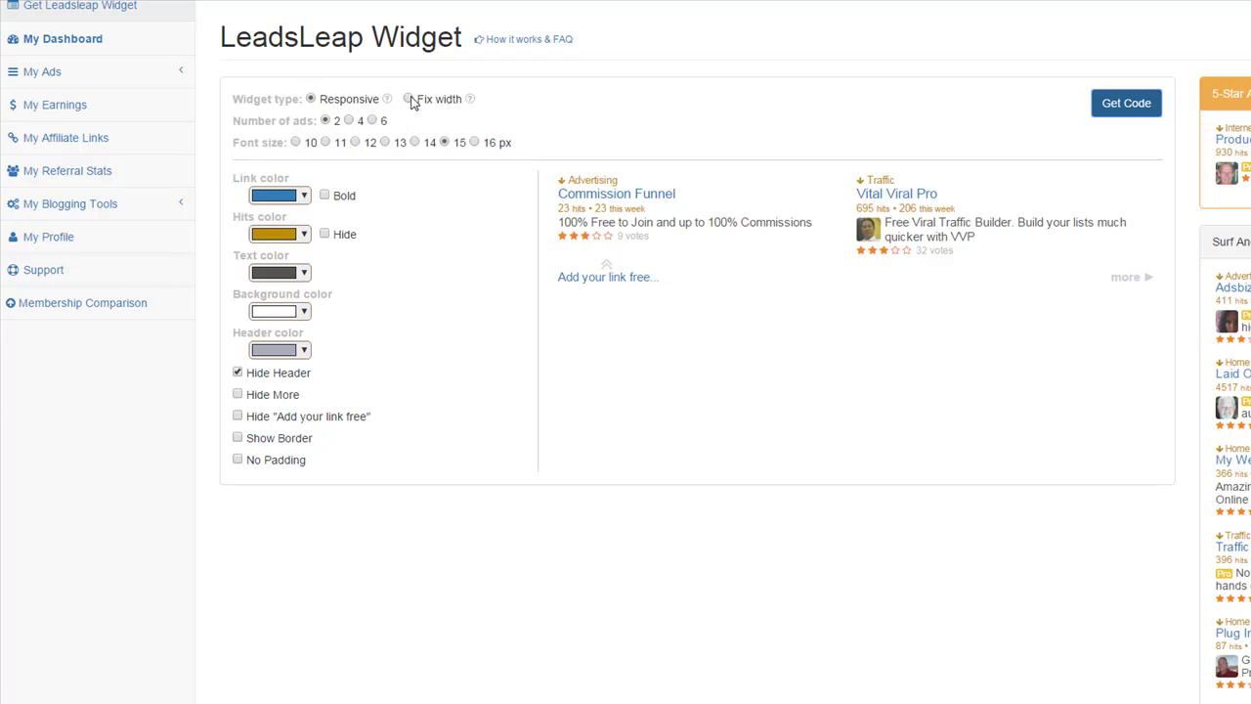
left_click(350, 120)
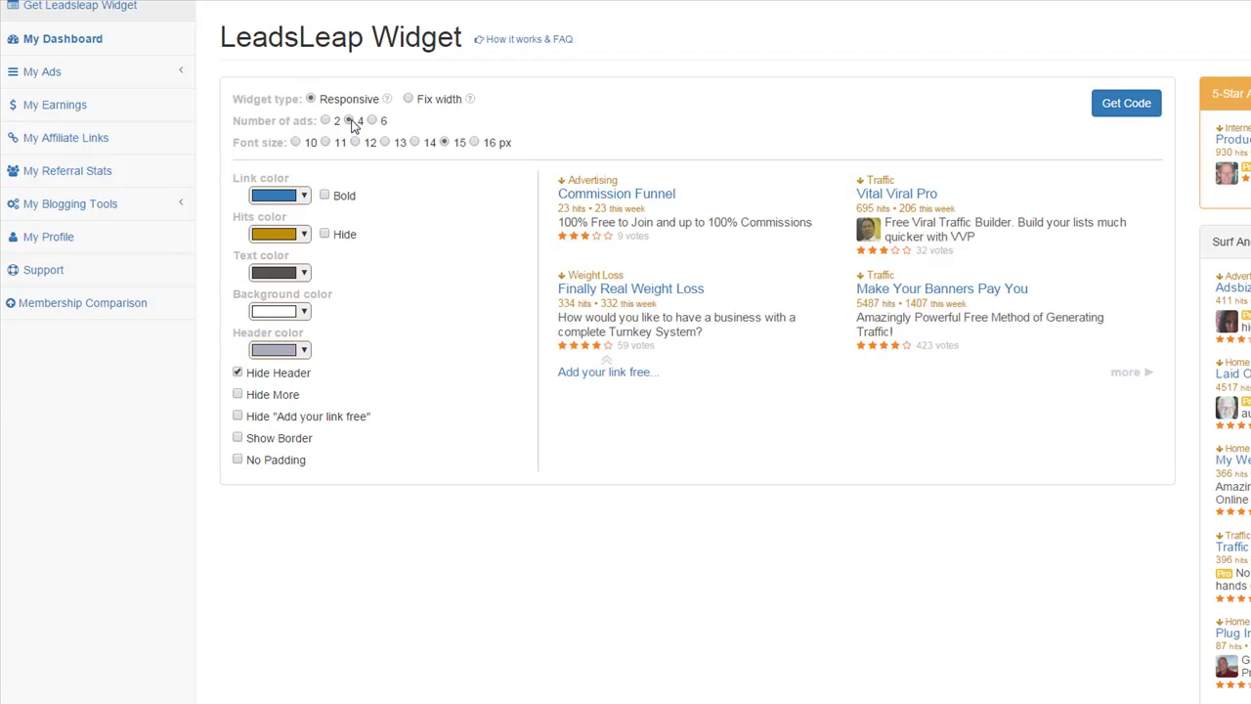
left_click(414, 142)
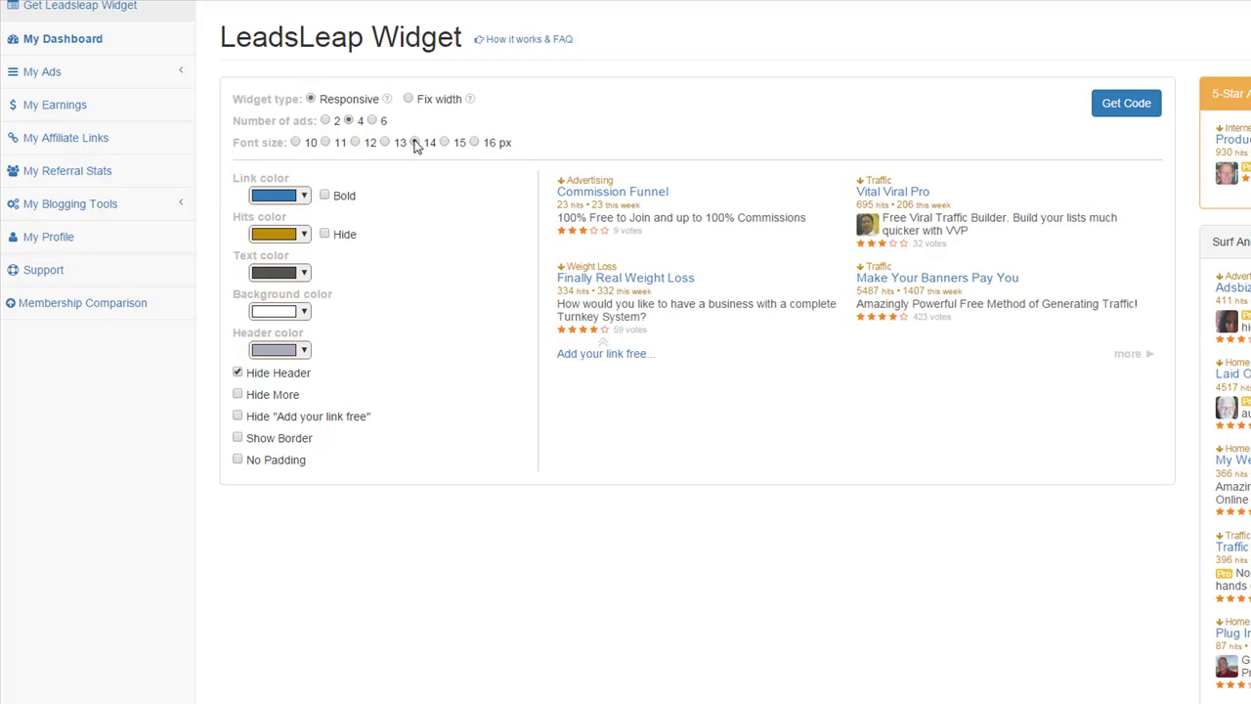
Regenerate the widget embed code and copy the full script
left_click(1125, 106)
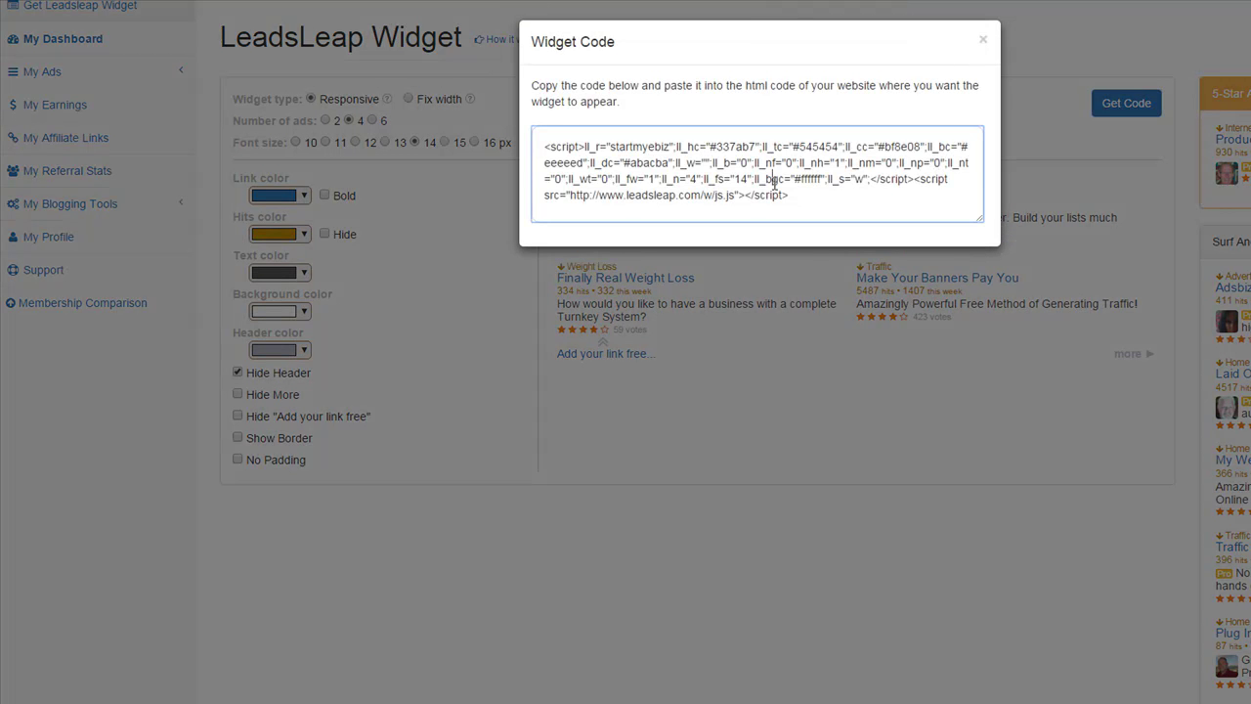
left_click(773, 185)
right_click(773, 183)
left_click(785, 213)
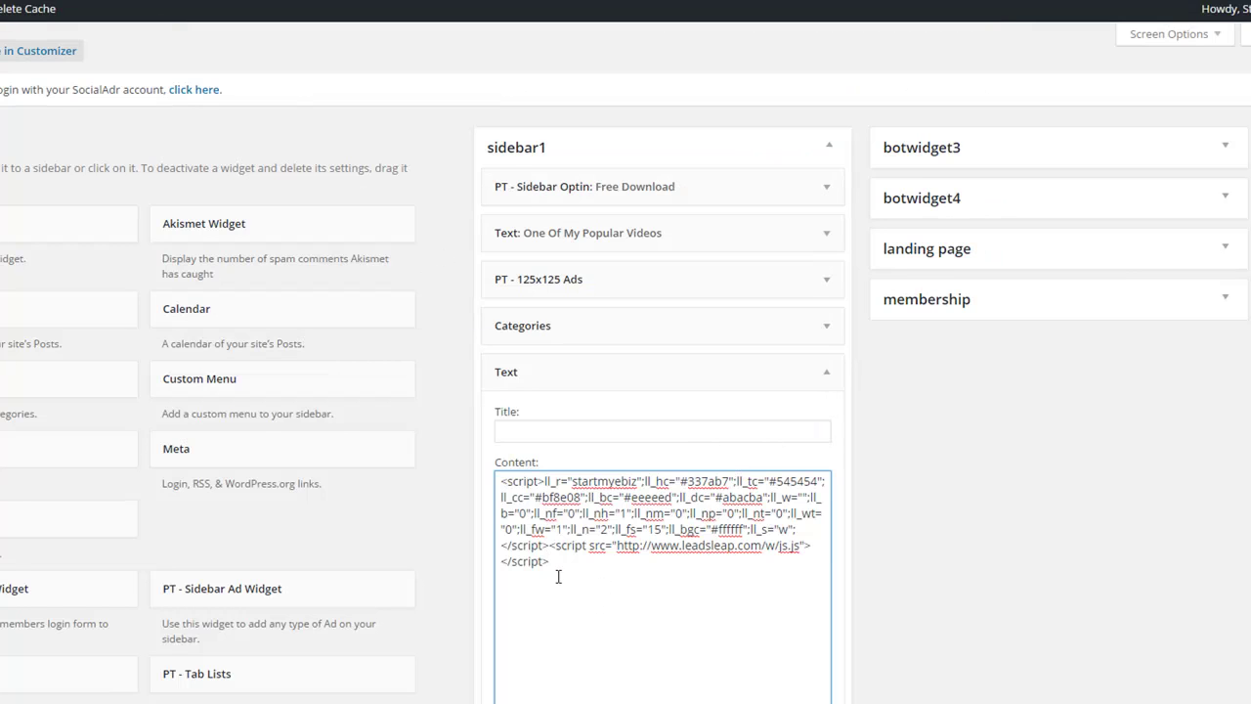
Paste the 4-ad script over the old code, title the widget 'Cool Sites', and save it
left_click_drag(559, 577, 502, 480)
key("ctrl+v")
left_click(550, 433)
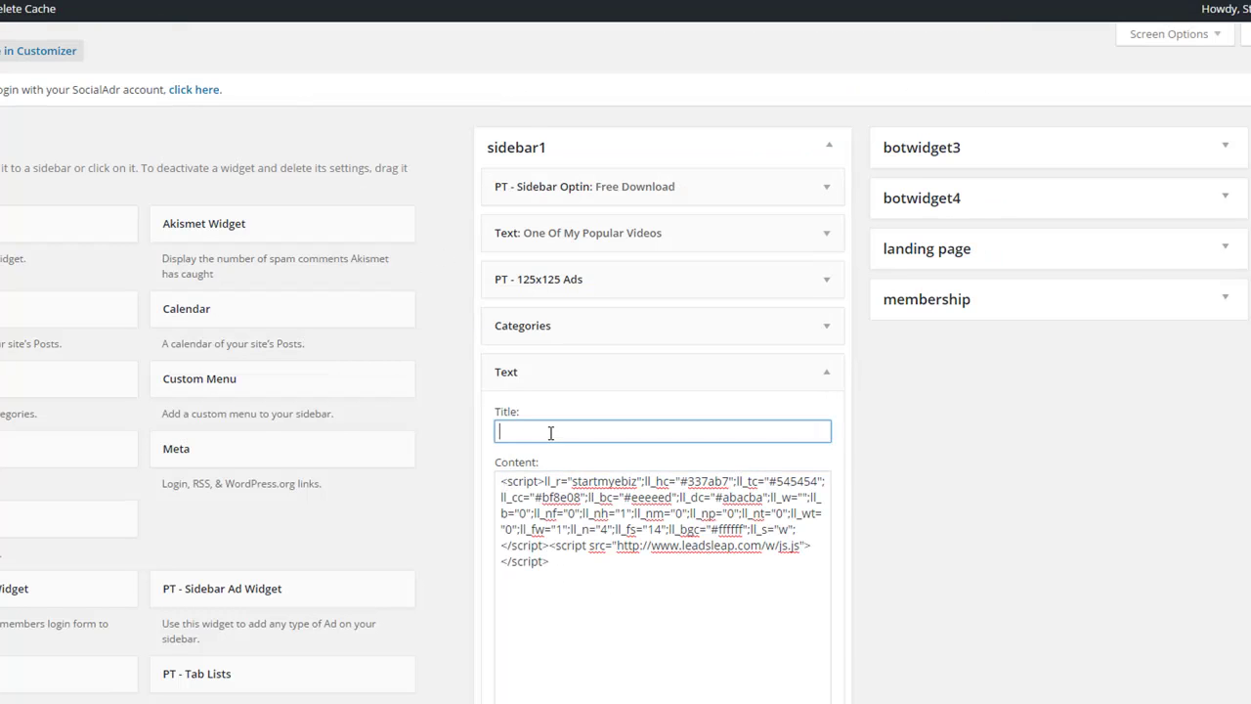
type("Cool Sites")
scroll(551, 431, "down", 1)
mouse_move(565, 347)
left_mouse_down()
mouse_move(491, 345)
mouse_move(585, 344)
left_mouse_up()
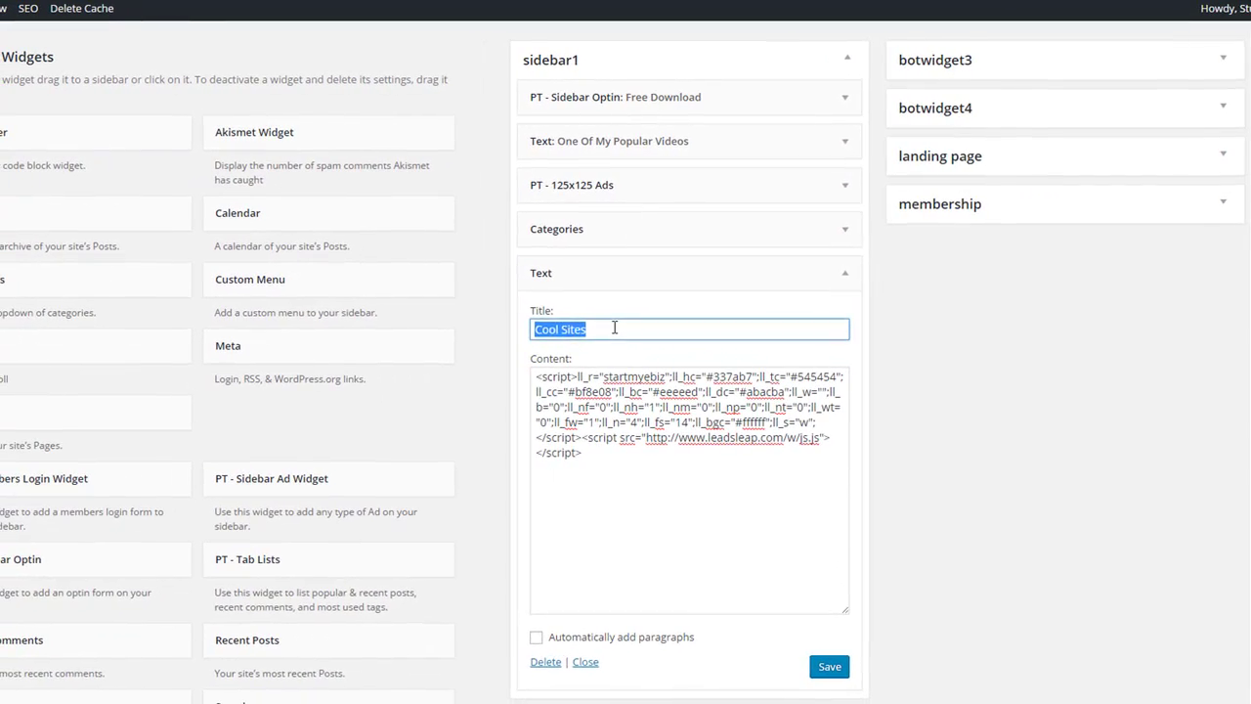
left_click(614, 328)
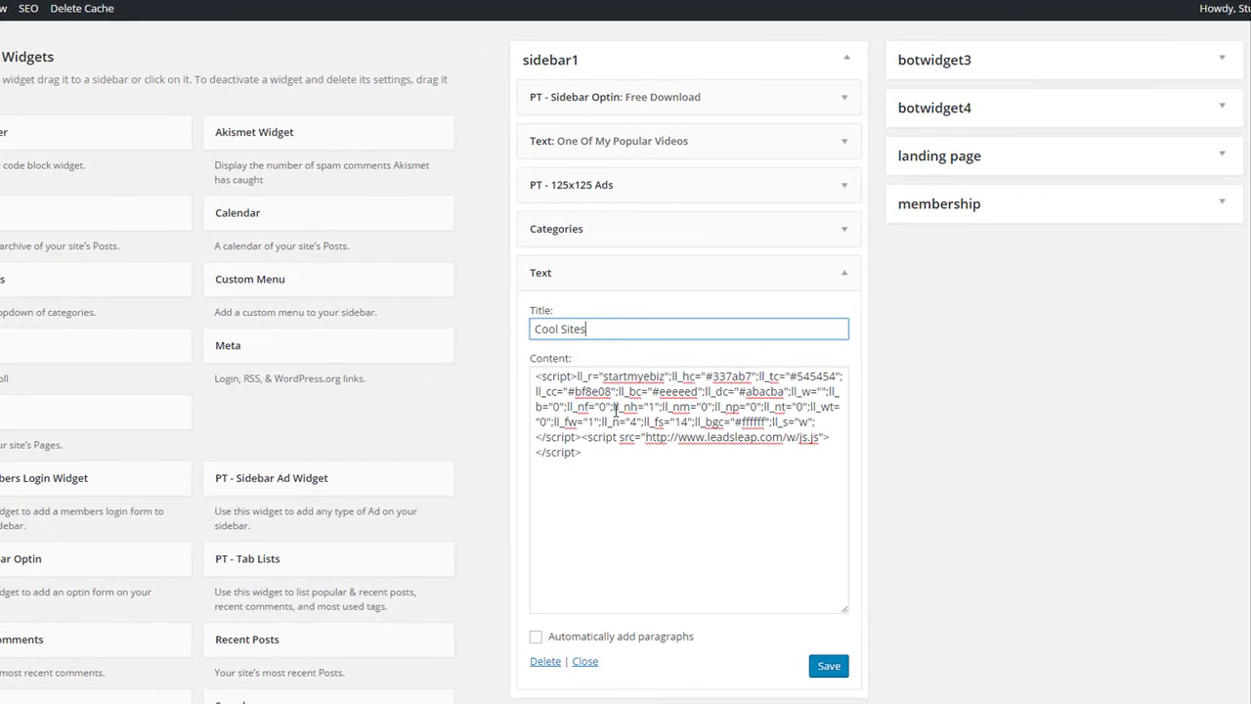
scroll(618, 464, "down", 2)
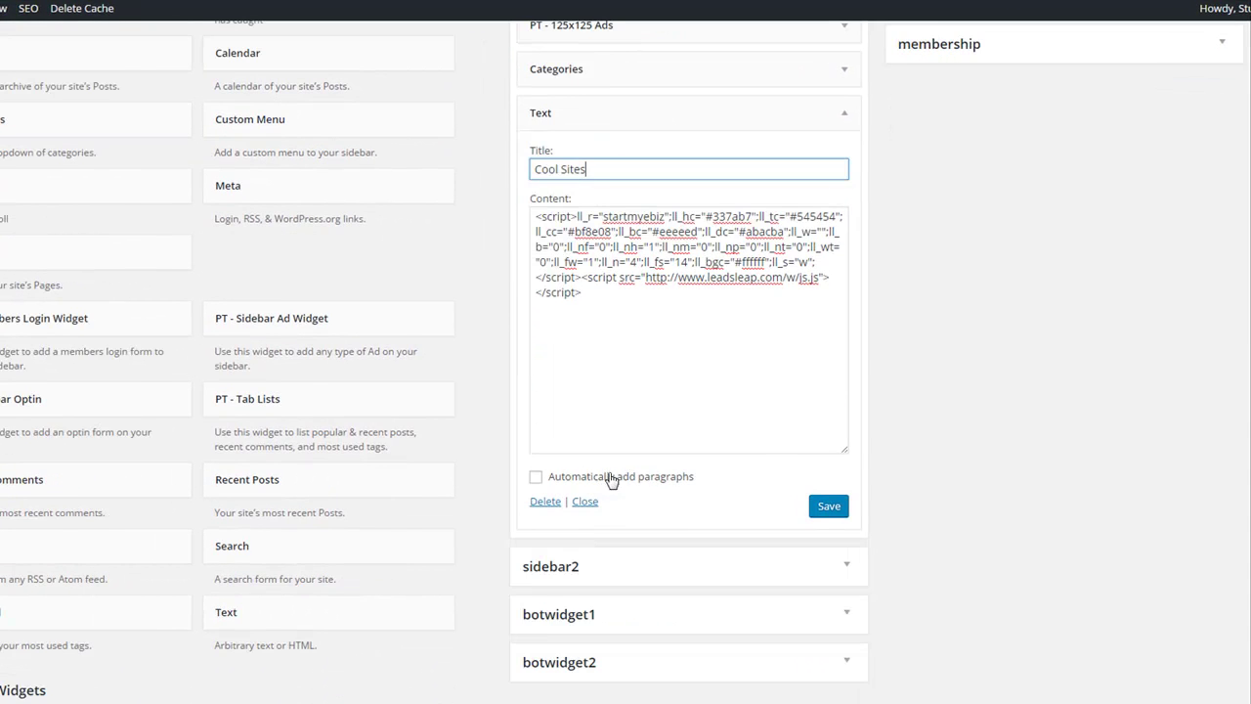
left_click(828, 509)
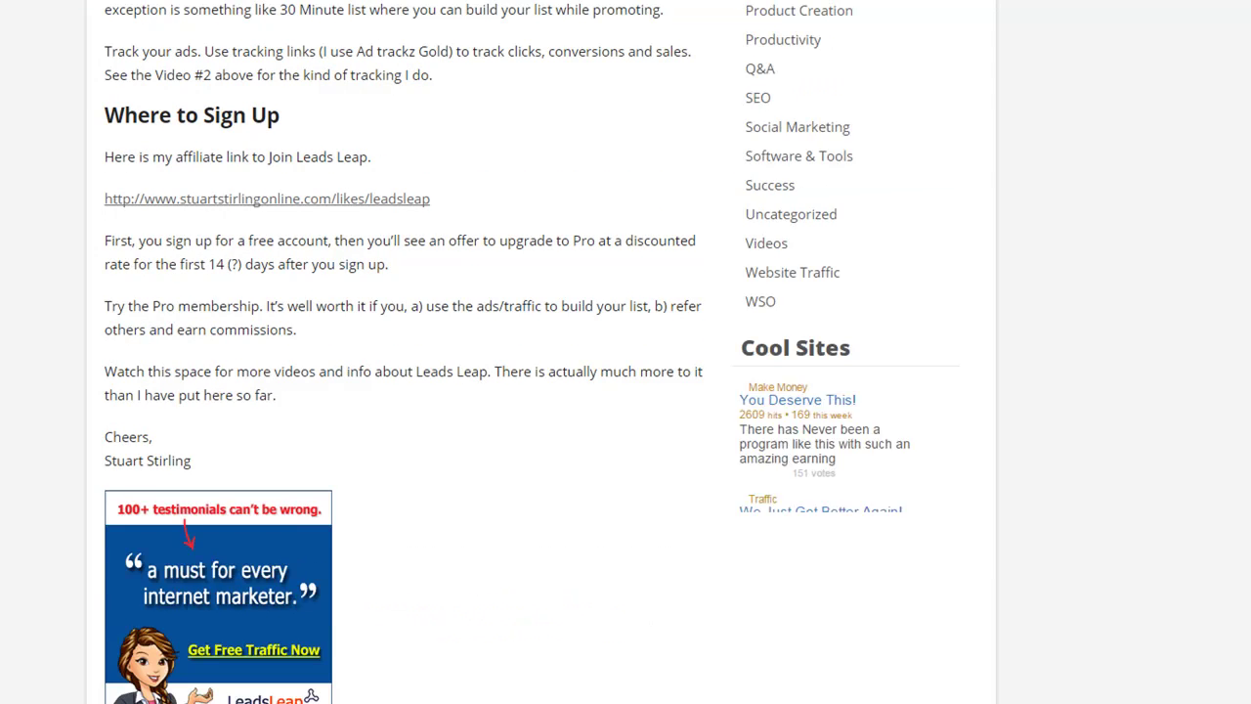
scroll(92, 231, "down", 3)
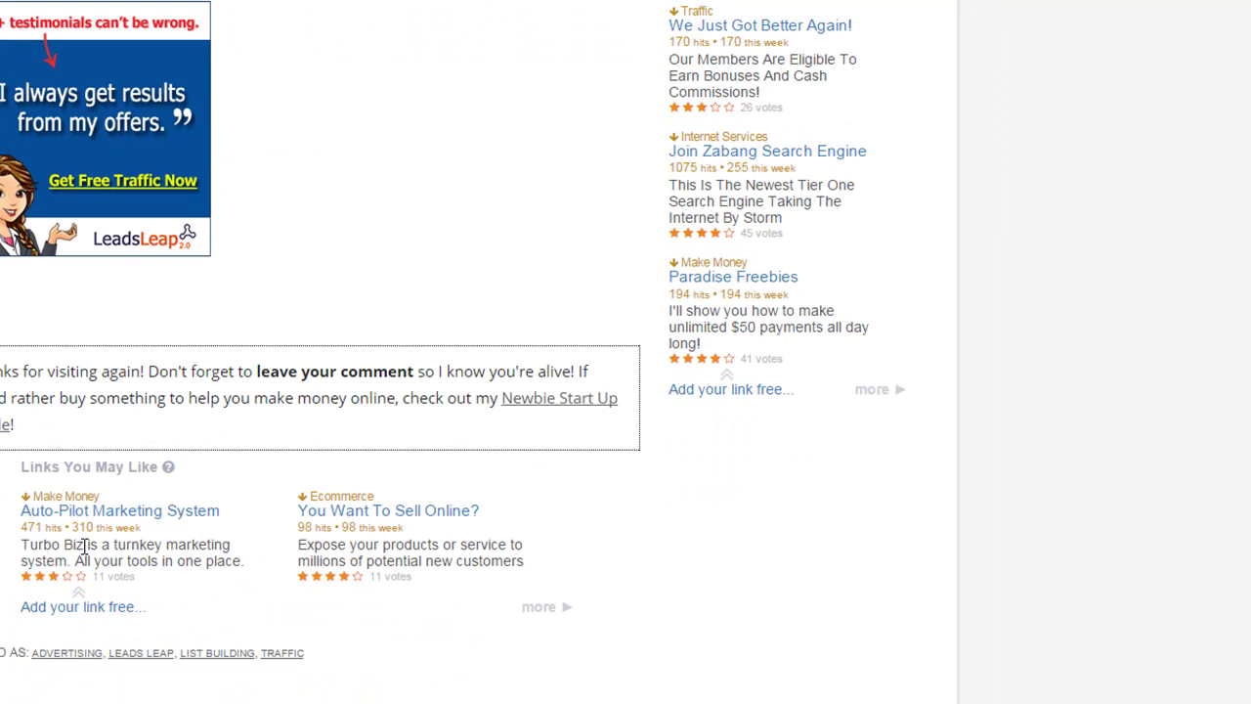
scroll(84, 554, "down", 2)
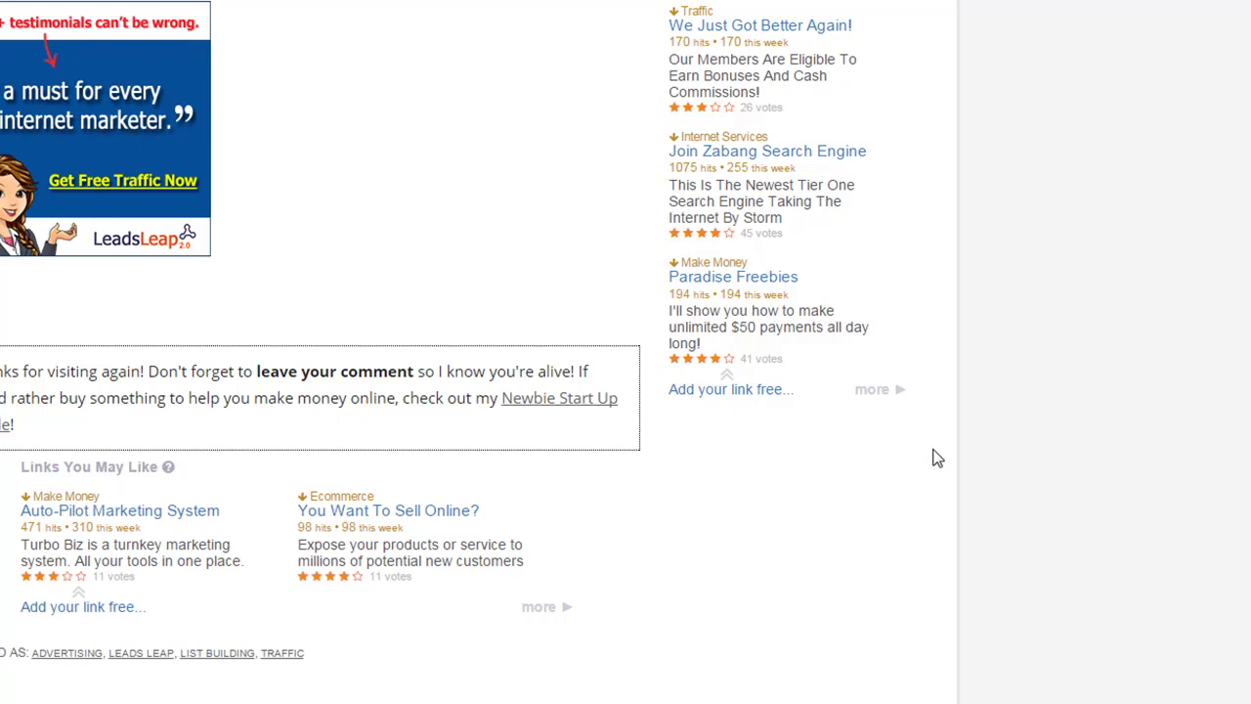
scroll(1017, 425, "up", 2)
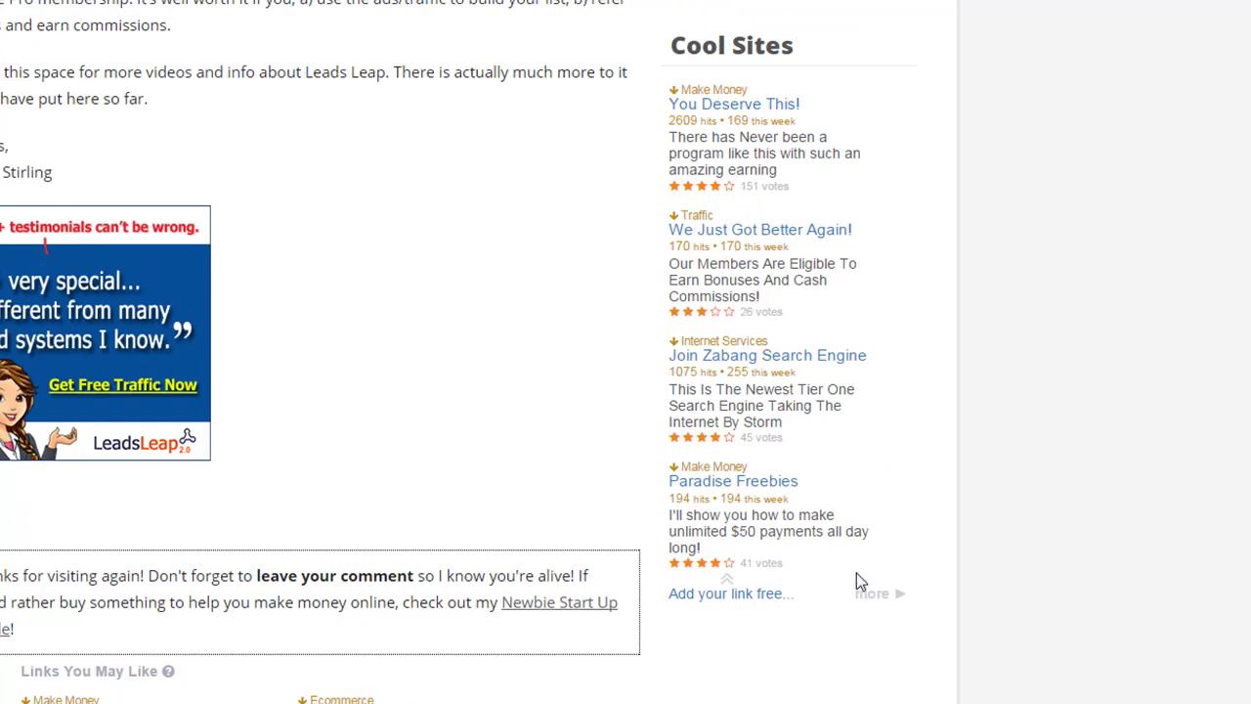
scroll(1114, 348, "up", 4)
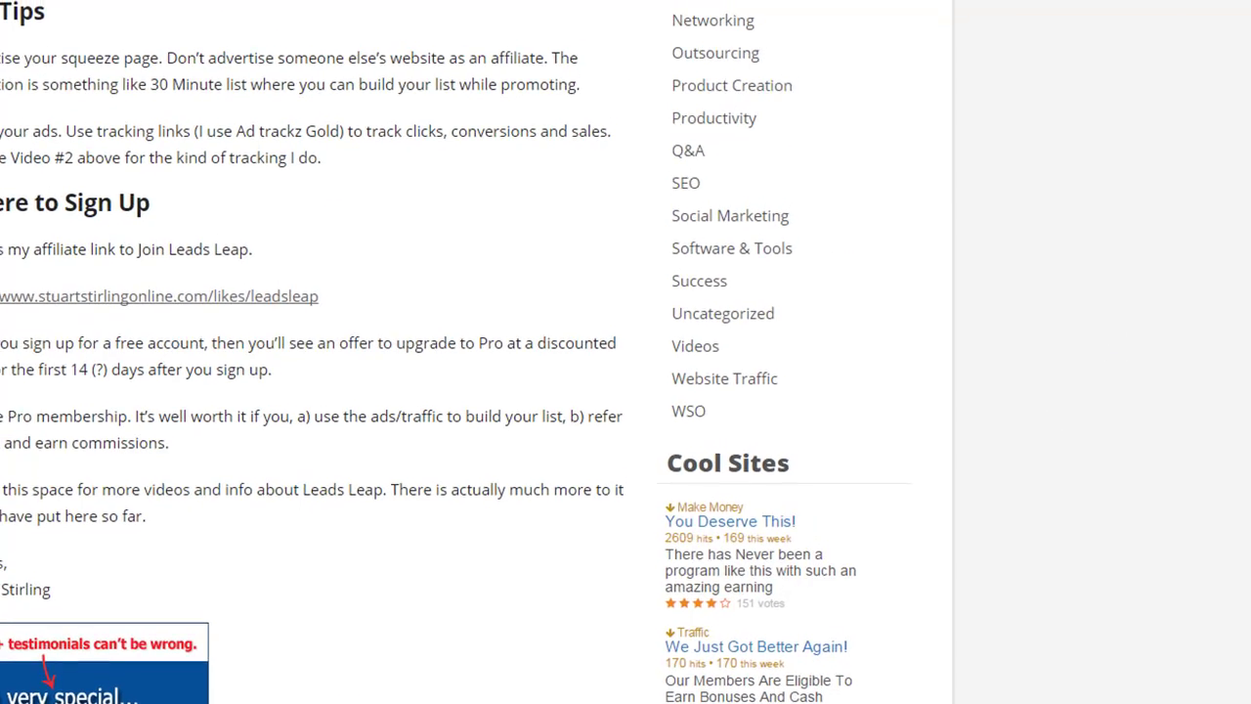
scroll(1110, 349, "up", 1)
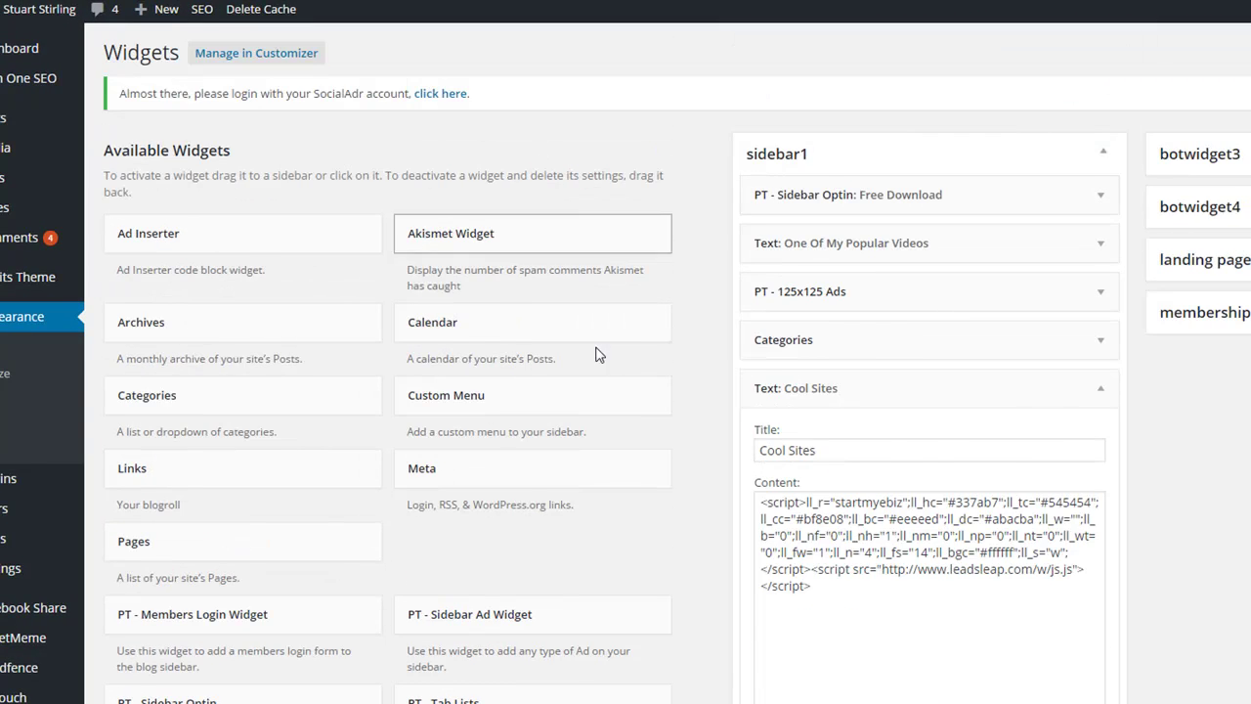
scroll(851, 532, "down", 1)
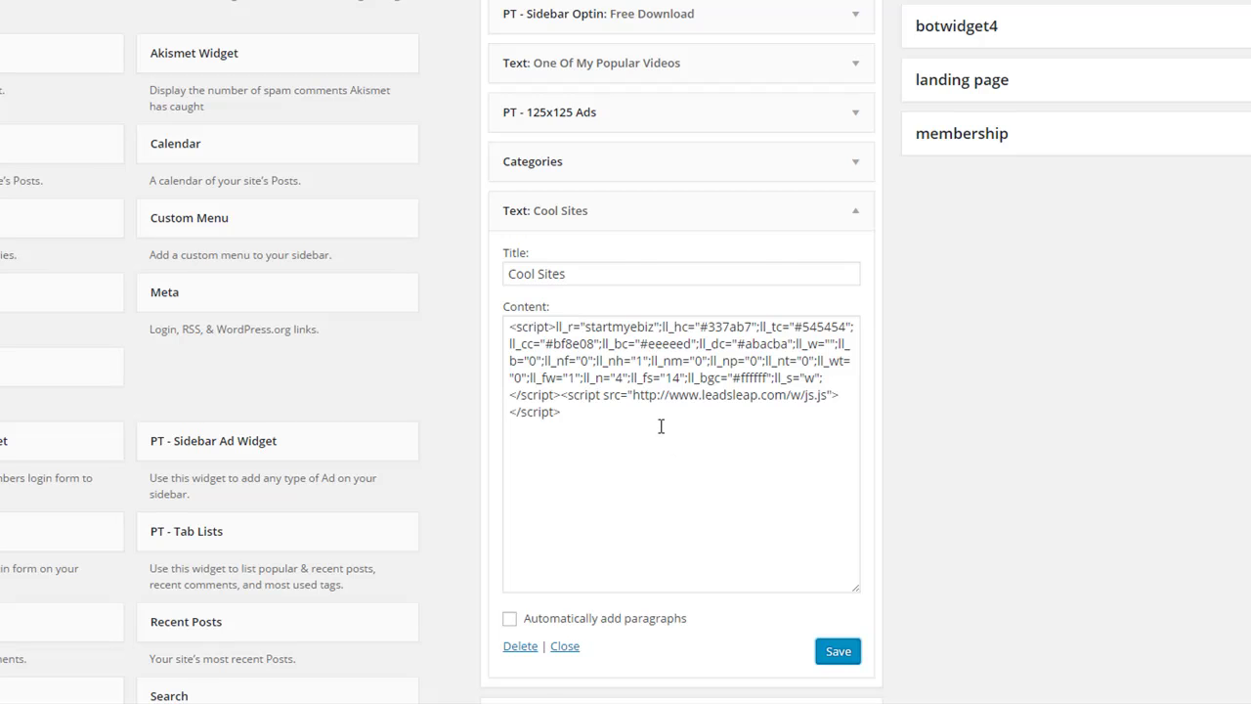
scroll(659, 424, "down", 2)
scroll(658, 424, "up", 2)
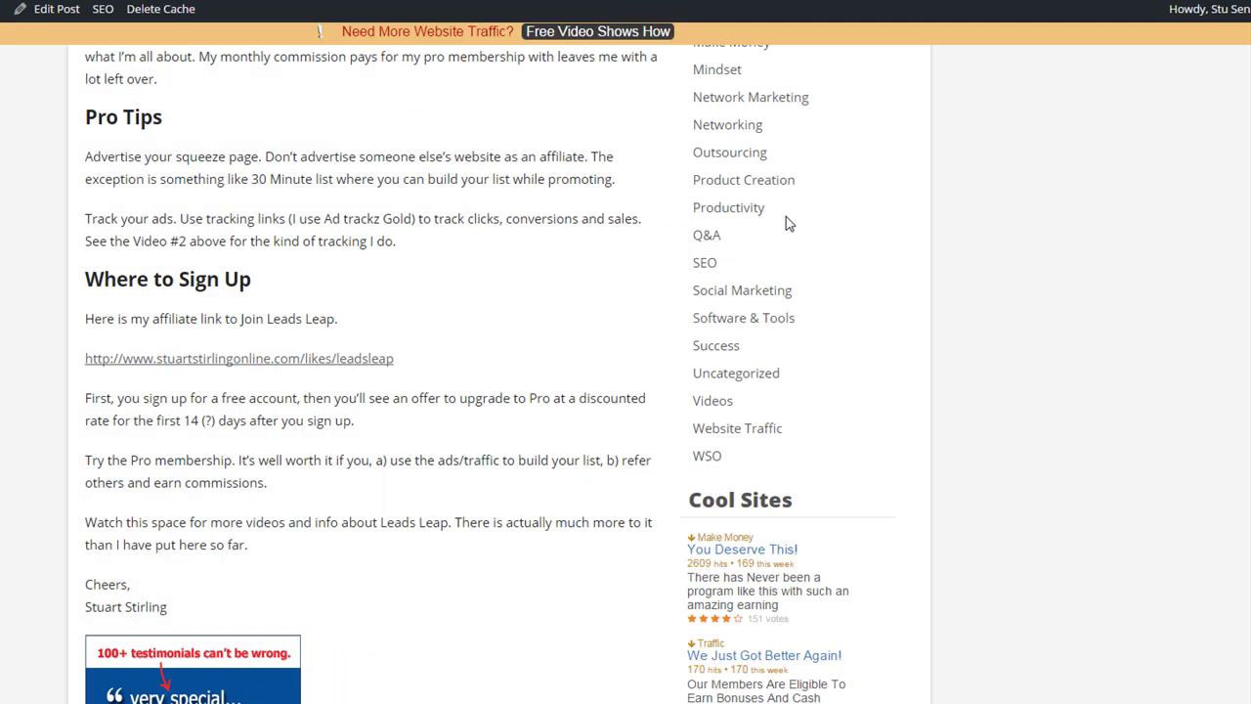
Scroll the published post to check the four Cool Sites sidebar ads and the after-content ads
scroll(785, 221, "down", 5)
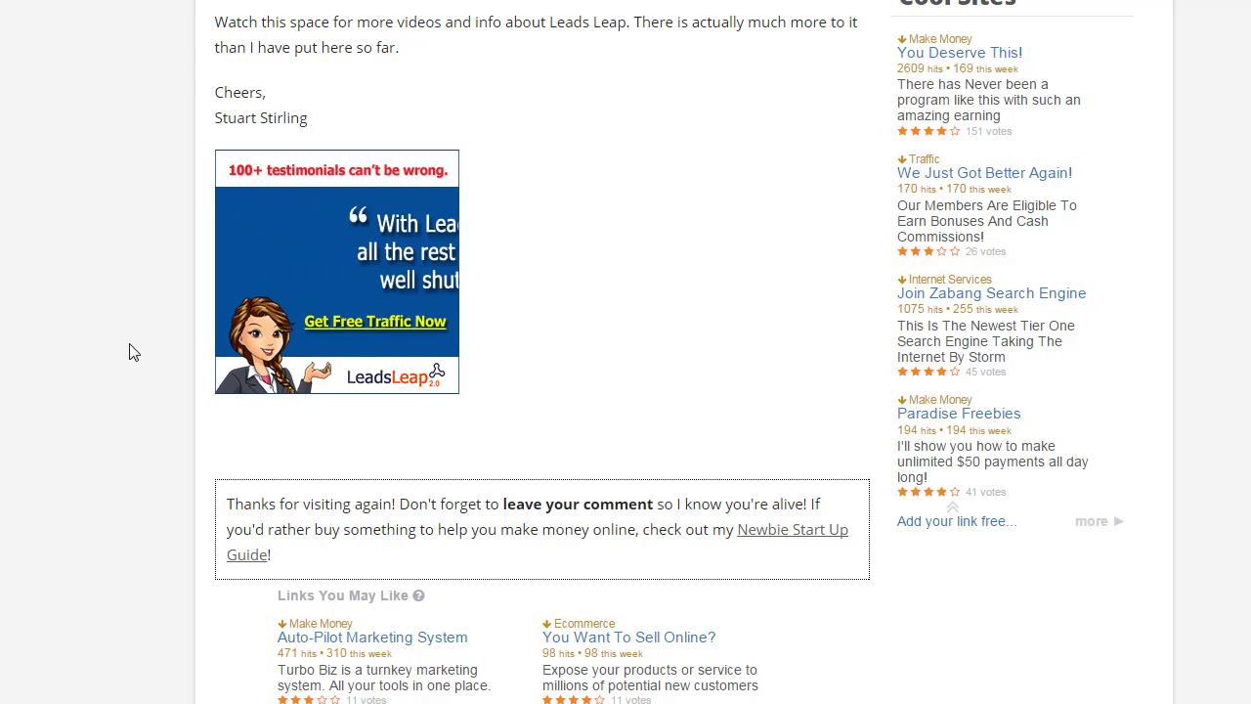
scroll(138, 349, "up", 2)
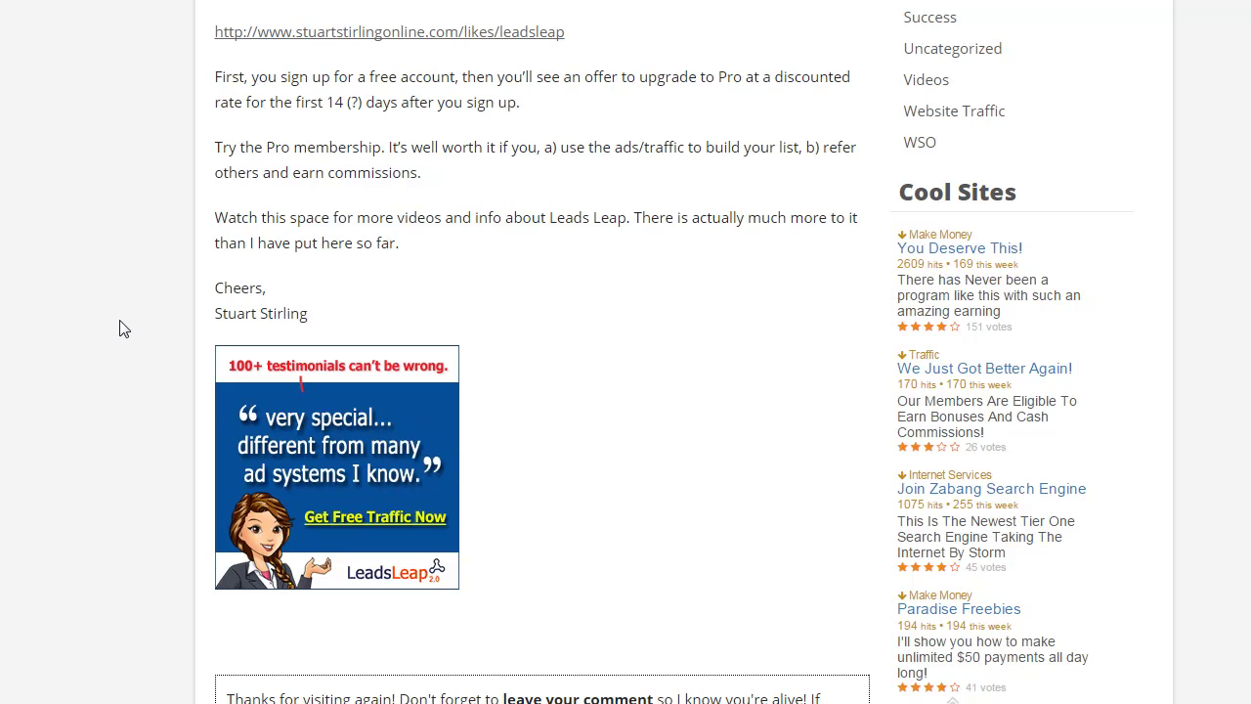
scroll(122, 329, "down", 2)
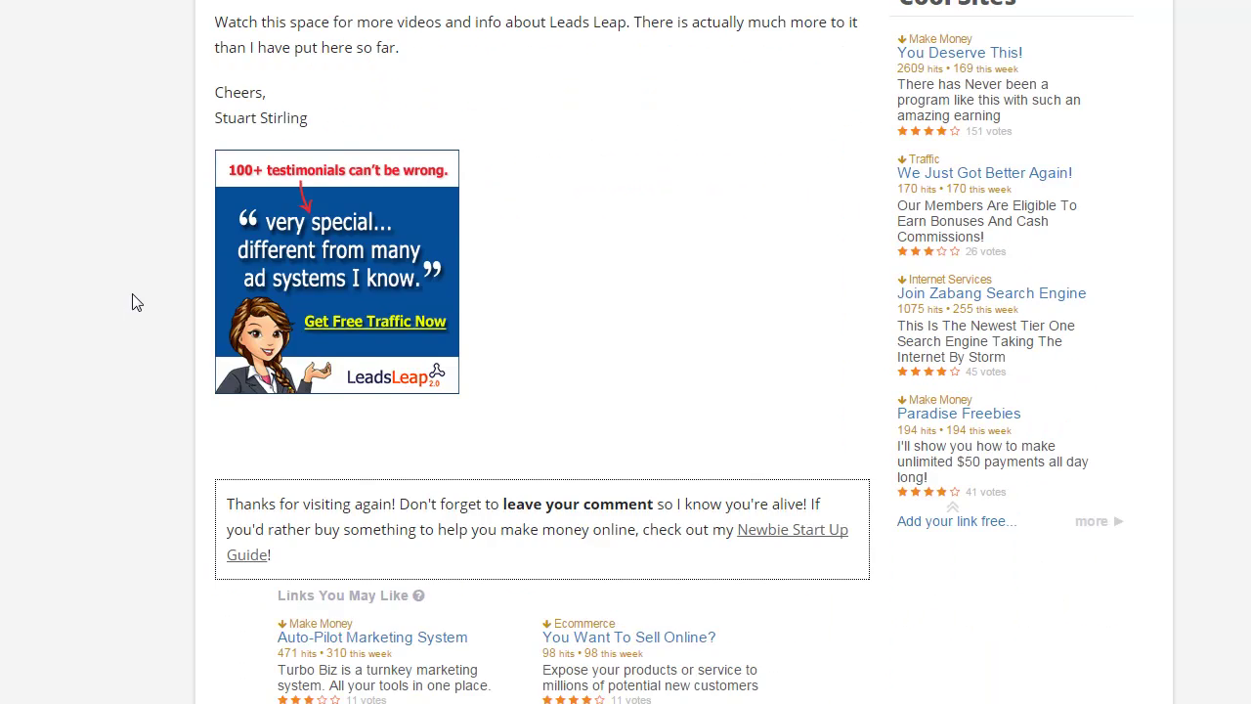
scroll(134, 302, "down", 1)
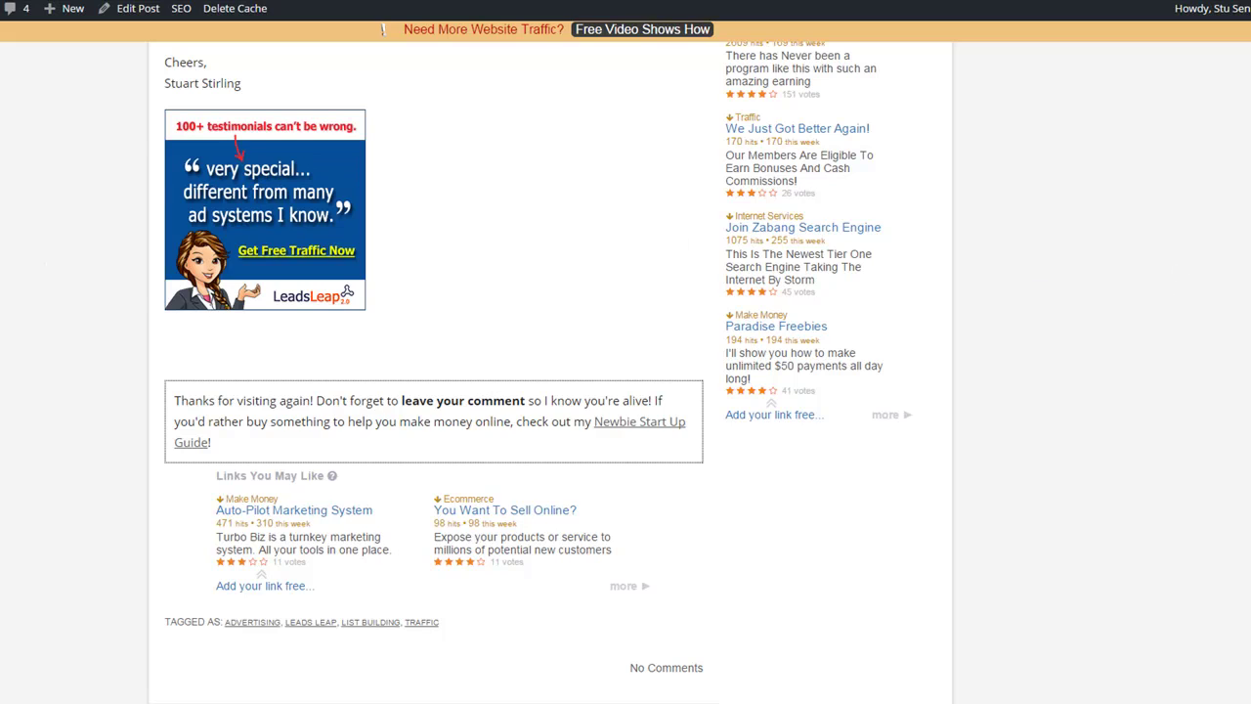
scroll(987, 371, "up", 2)
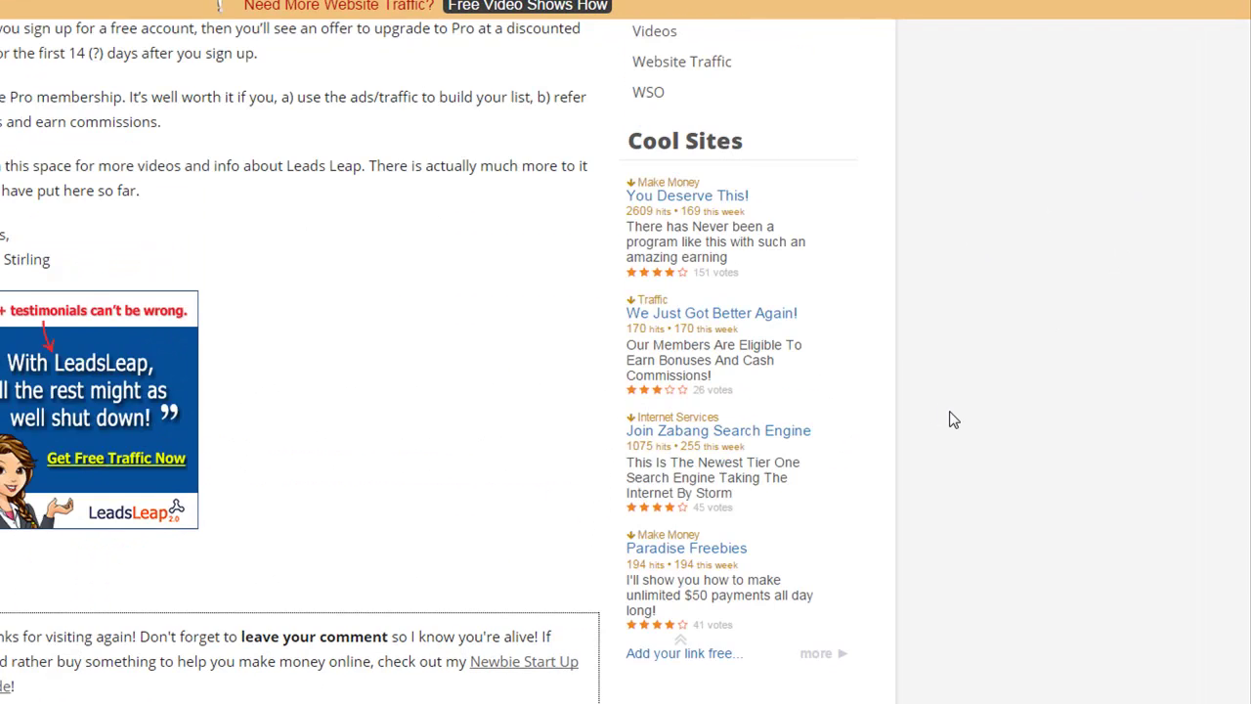
scroll(953, 419, "up", 1)
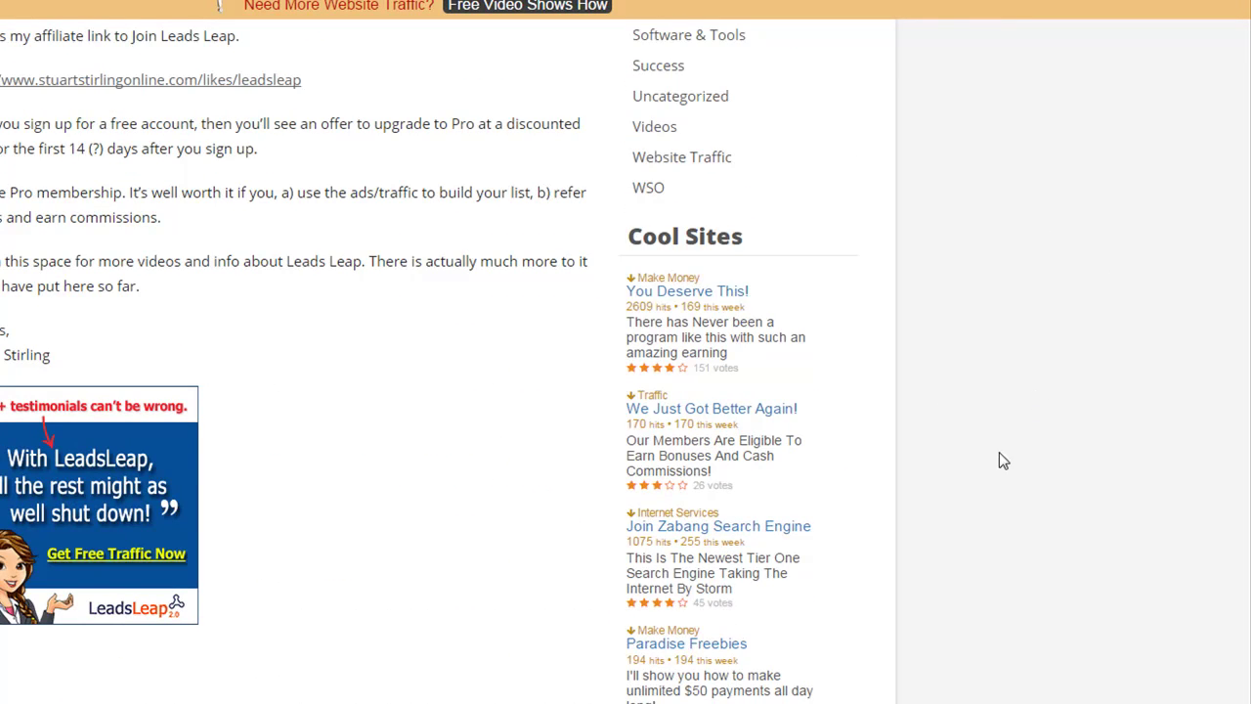